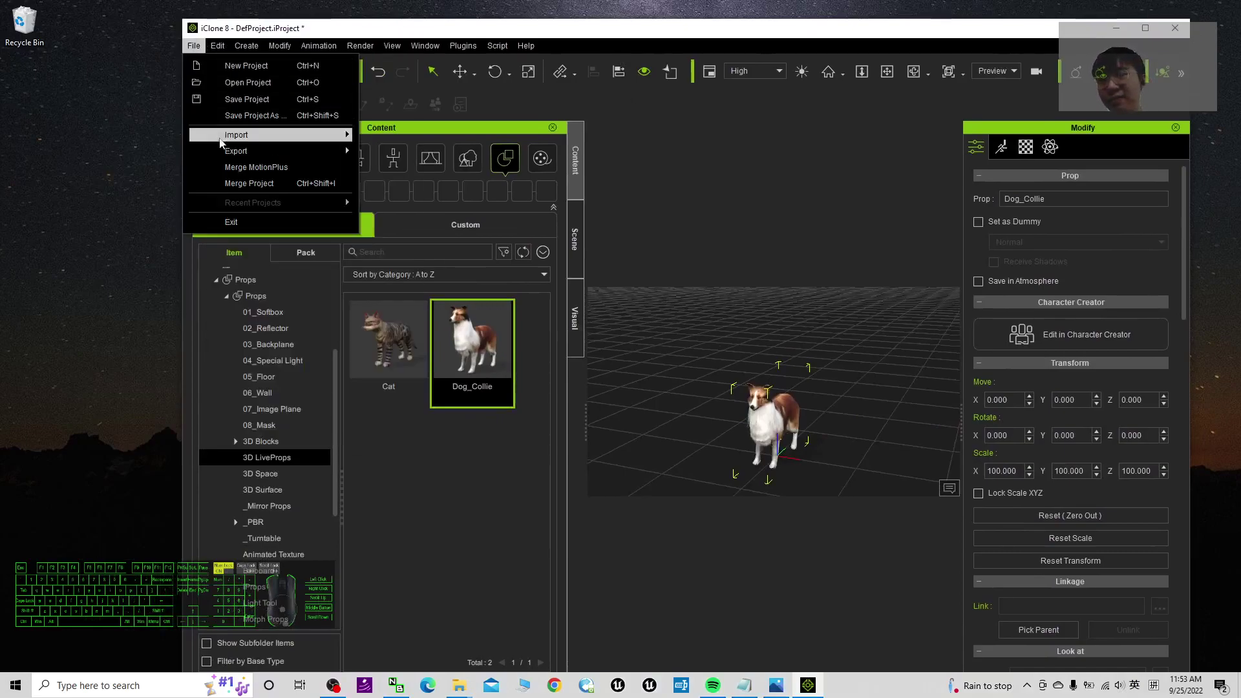
Set up an FBX export of the Dog_Collie prop with the Unreal target preset and embedded textures.
{"action": "mouse_move", "coordinate": [272, 151]}
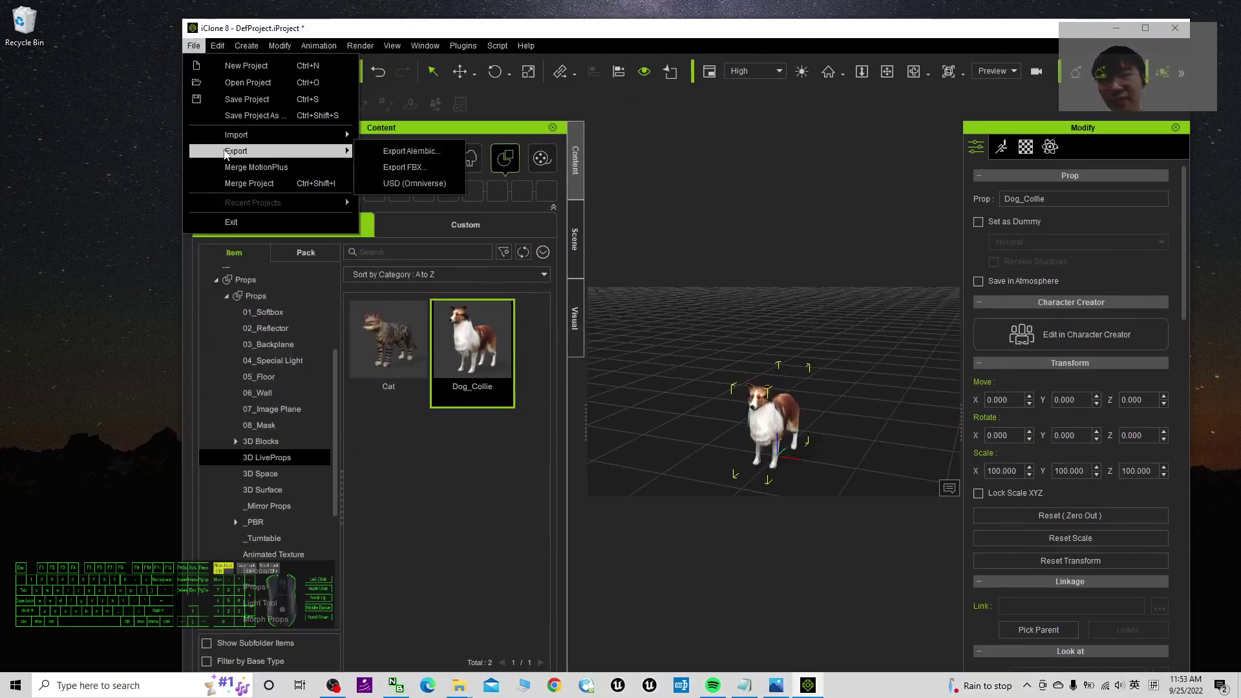
{"action": "left_click", "coordinate": [406, 167]}
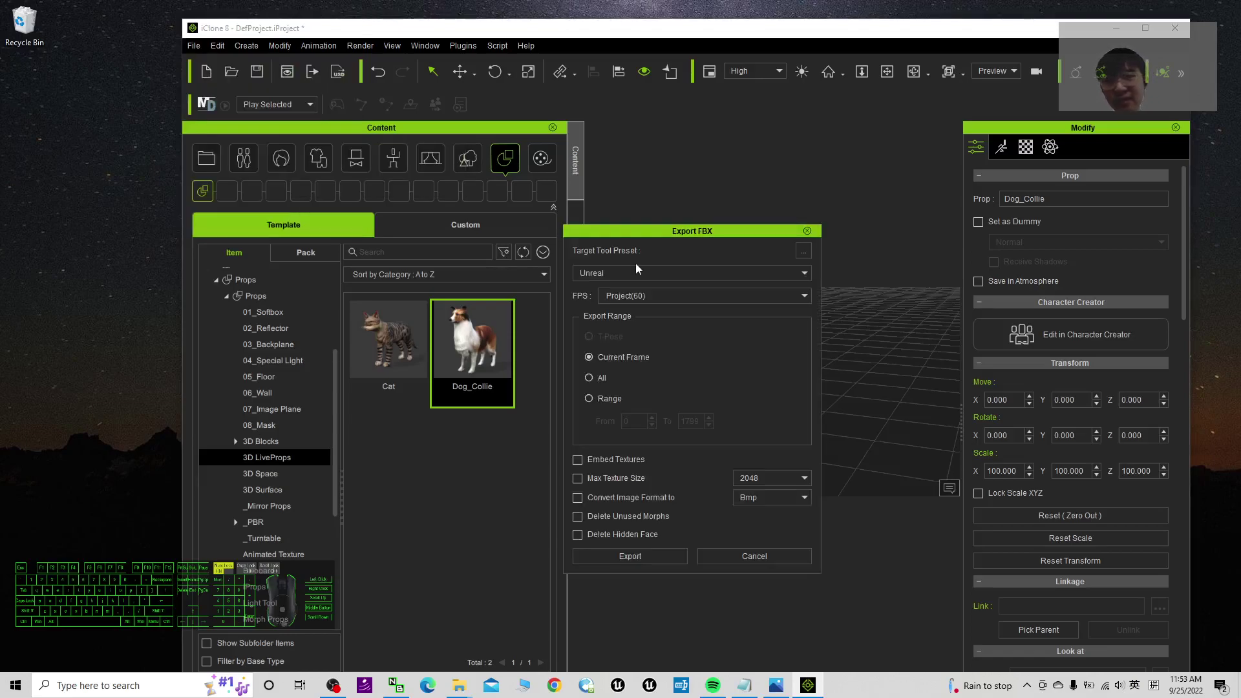
{"action": "left_click", "coordinate": [603, 276]}
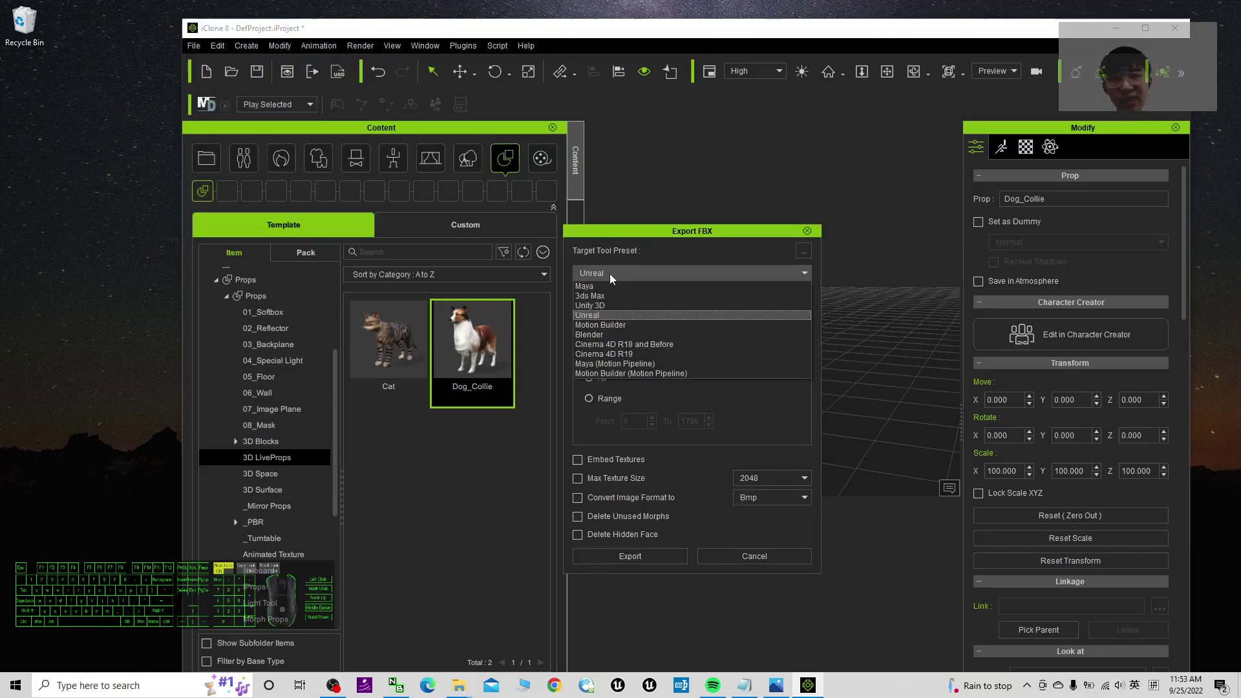
{"action": "left_click", "coordinate": [593, 312]}
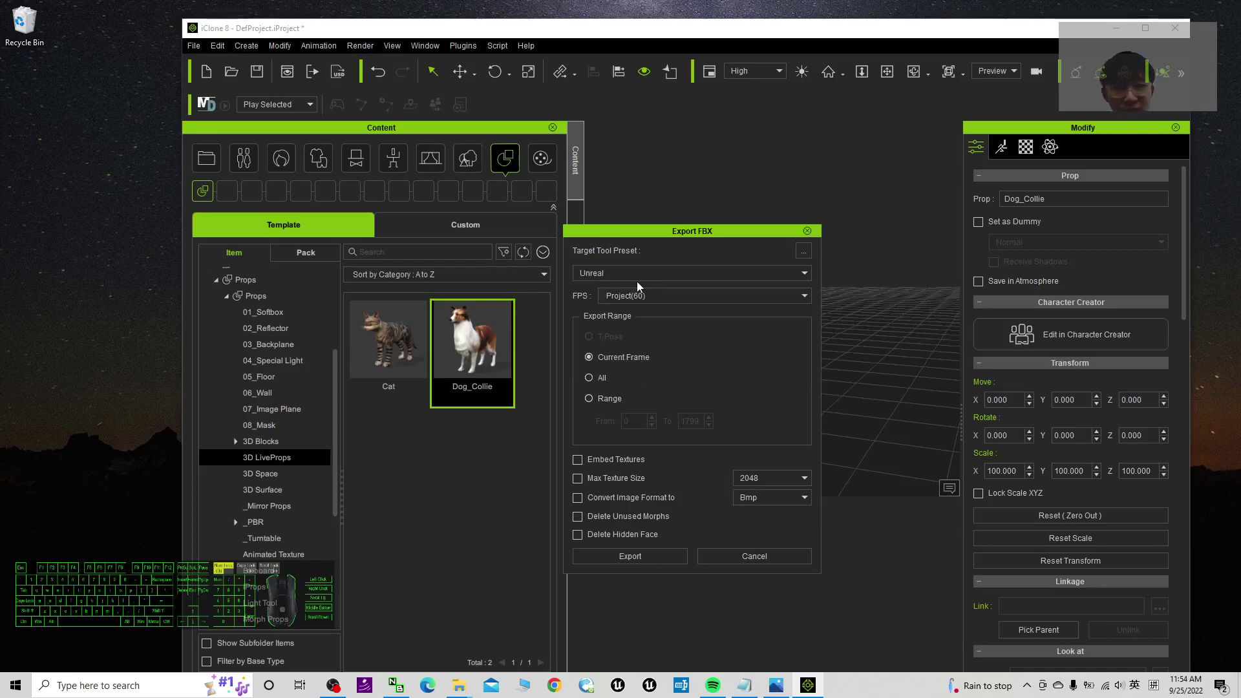
{"action": "left_click", "coordinate": [590, 377]}
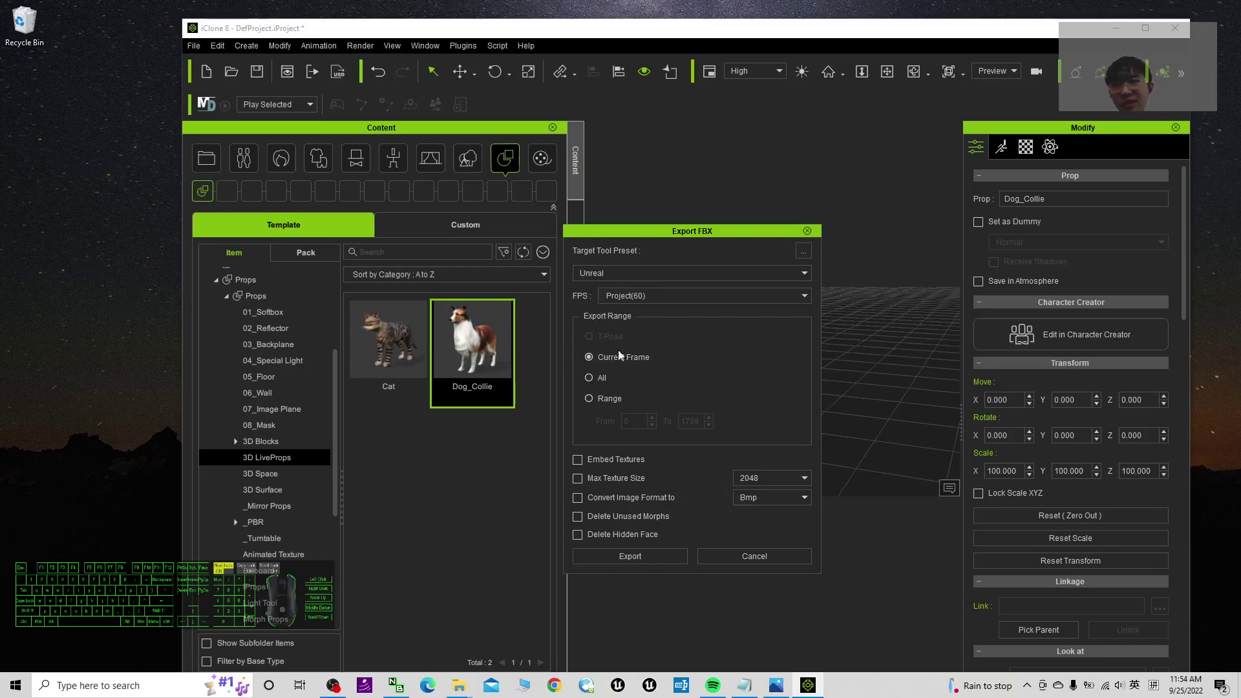
{"action": "left_click", "coordinate": [576, 460]}
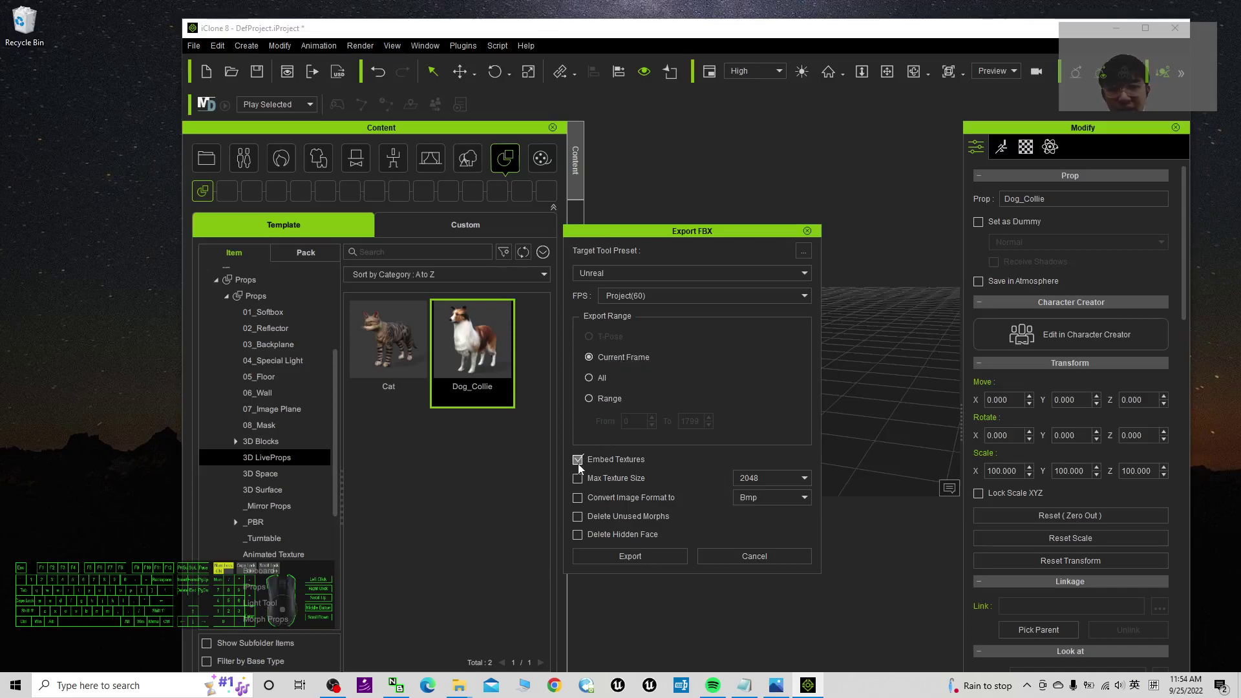
Export the dog to the Desktop as dog01 in FBX format and dismiss the Auto Setup notice.
{"action": "left_click", "coordinate": [627, 557]}
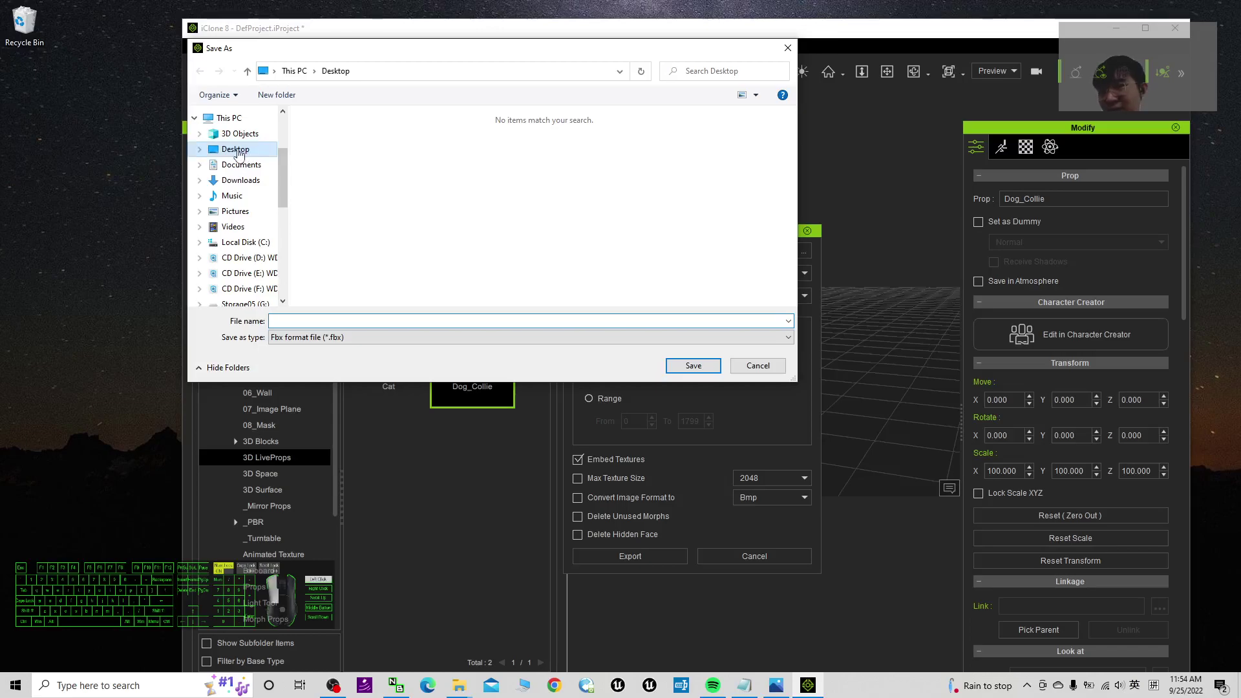
{"action": "left_click", "coordinate": [308, 321]}
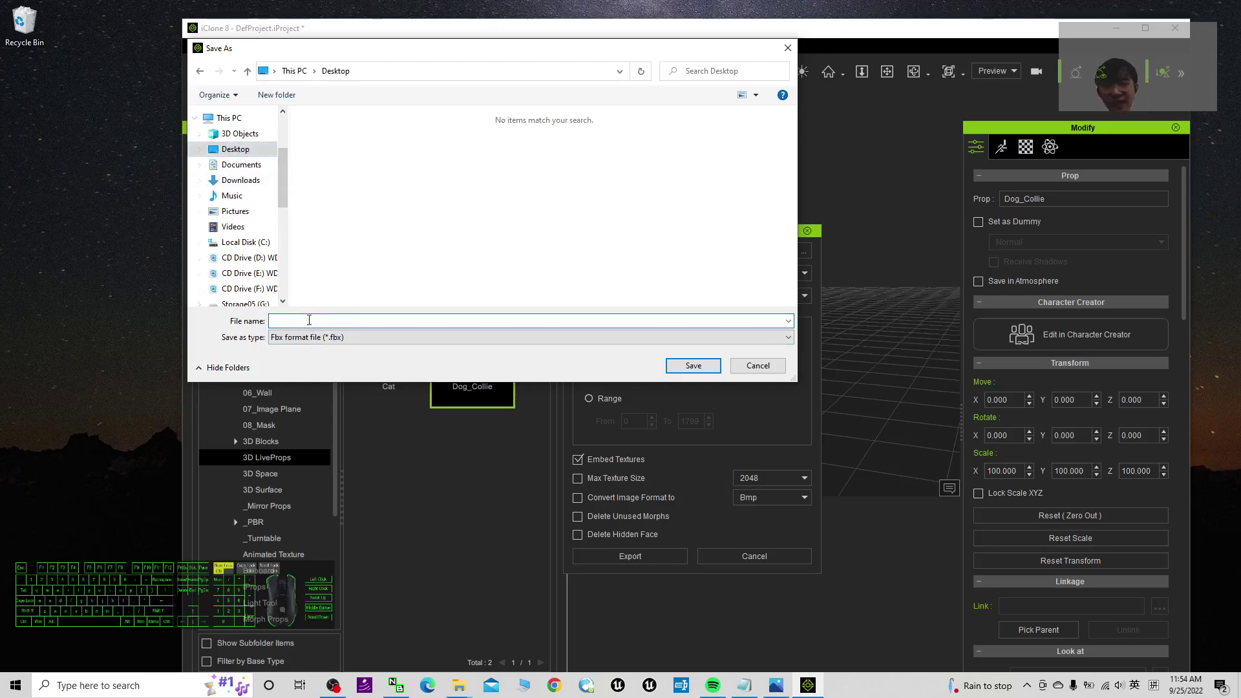
{"action": "type", "text": "dog01"}
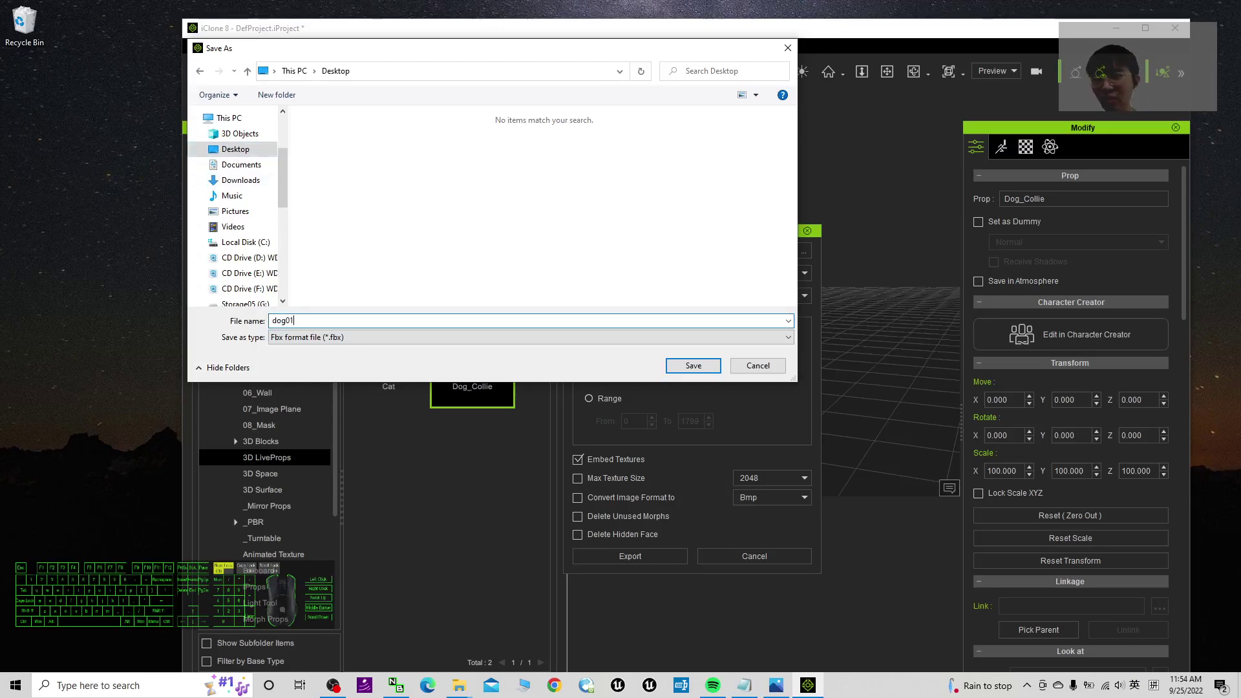
{"action": "left_click", "coordinate": [718, 366]}
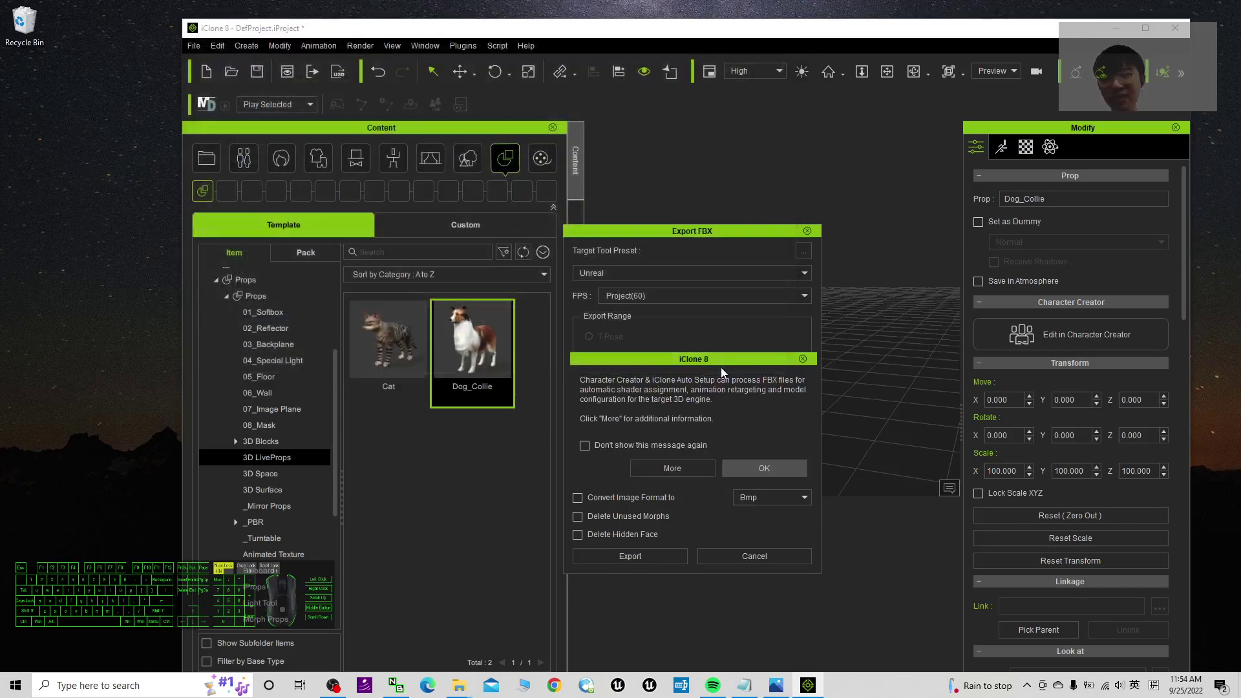
{"action": "left_click", "coordinate": [748, 467]}
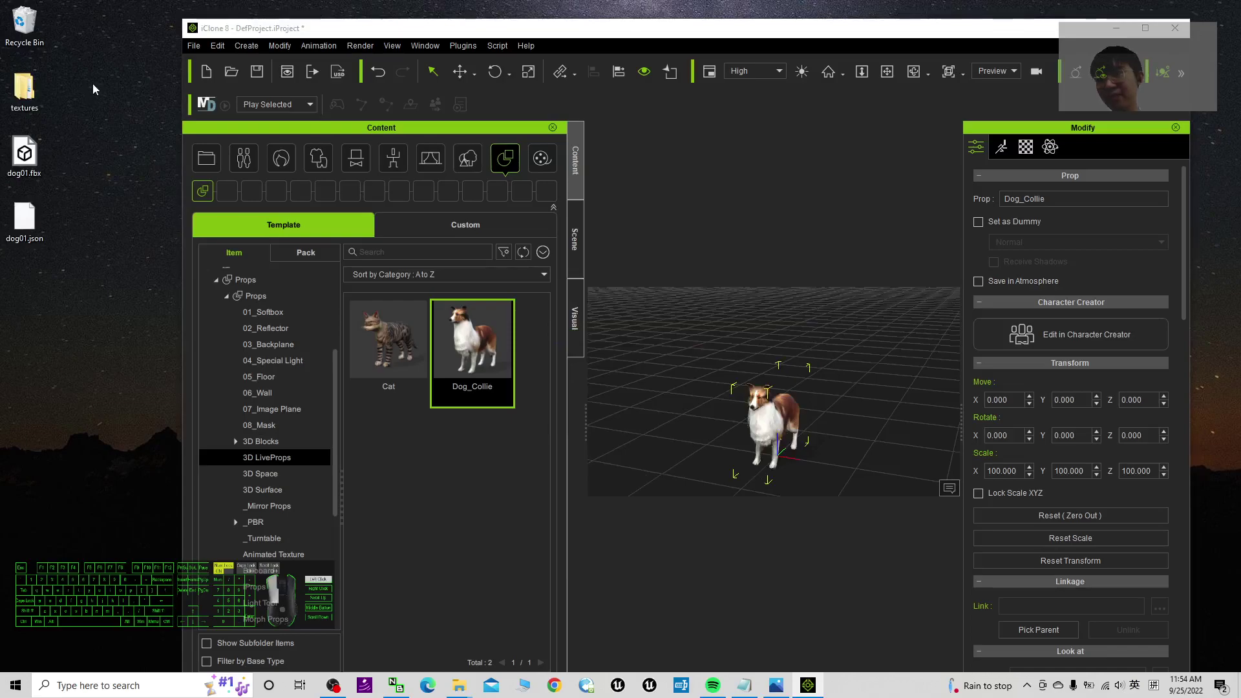
Minimize iClone and launch Unreal Engine 5 to reach its project browser.
{"action": "left_click", "coordinate": [24, 155]}
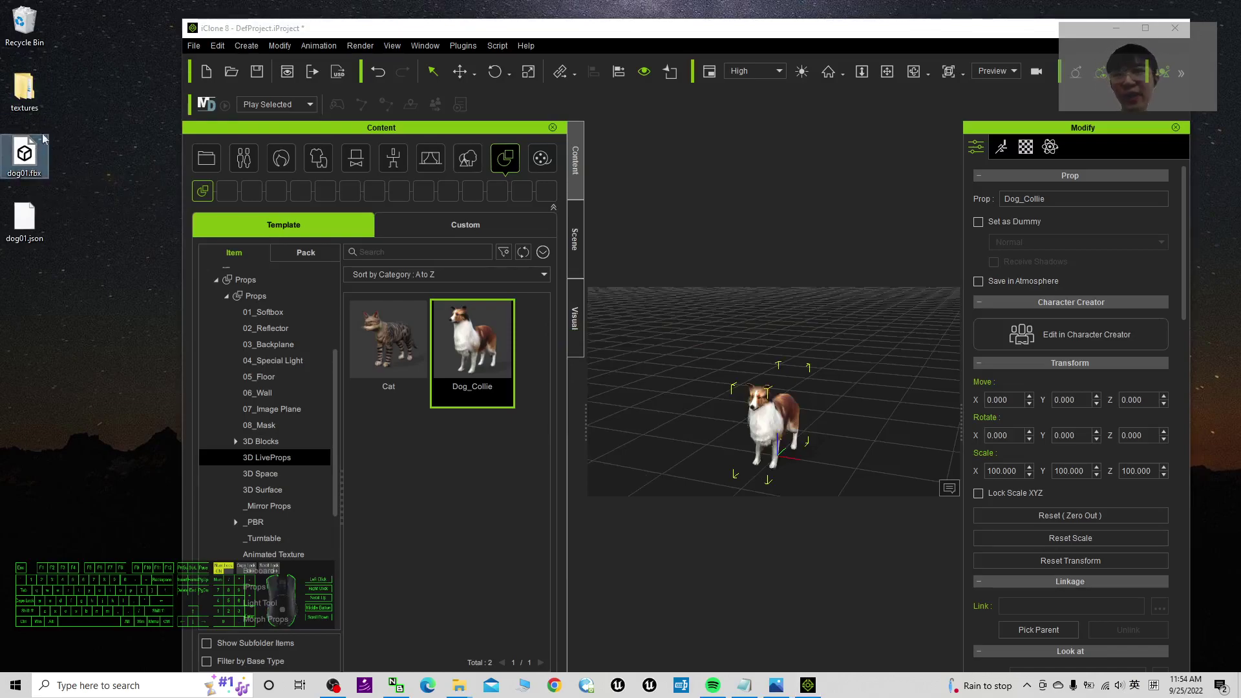
{"action": "left_click", "coordinate": [1116, 29]}
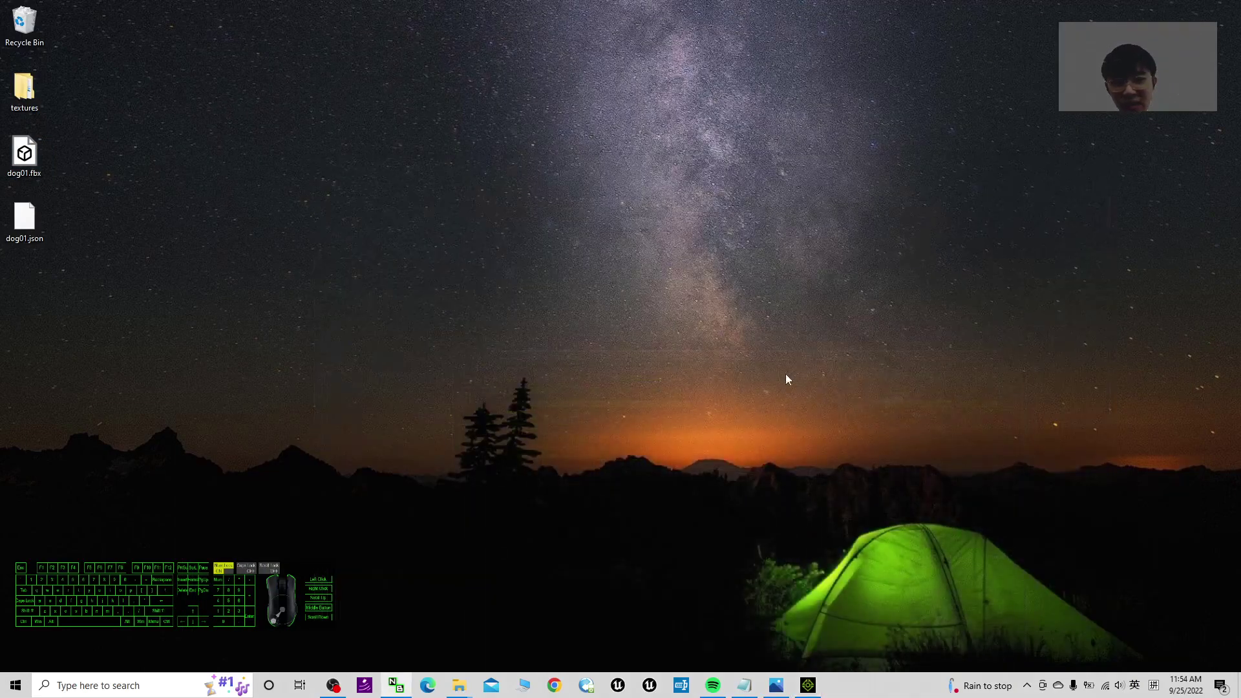
{"action": "left_click", "coordinate": [649, 688]}
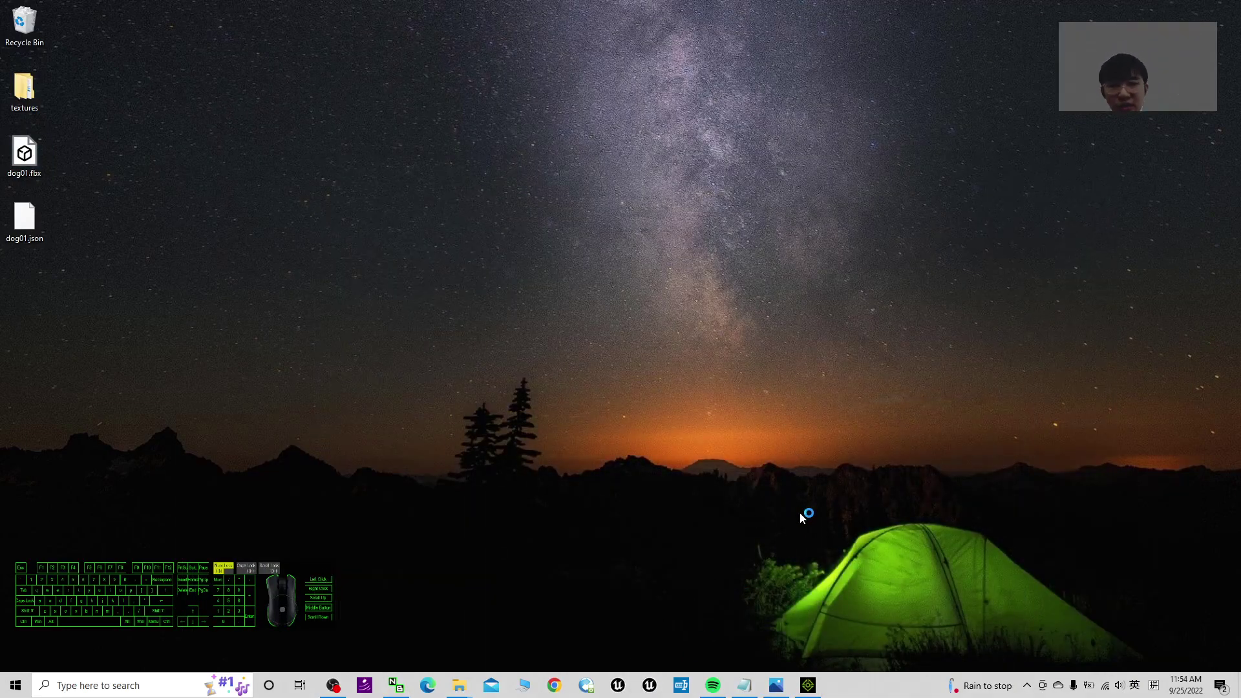
{"action": "left_click", "coordinate": [781, 686]}
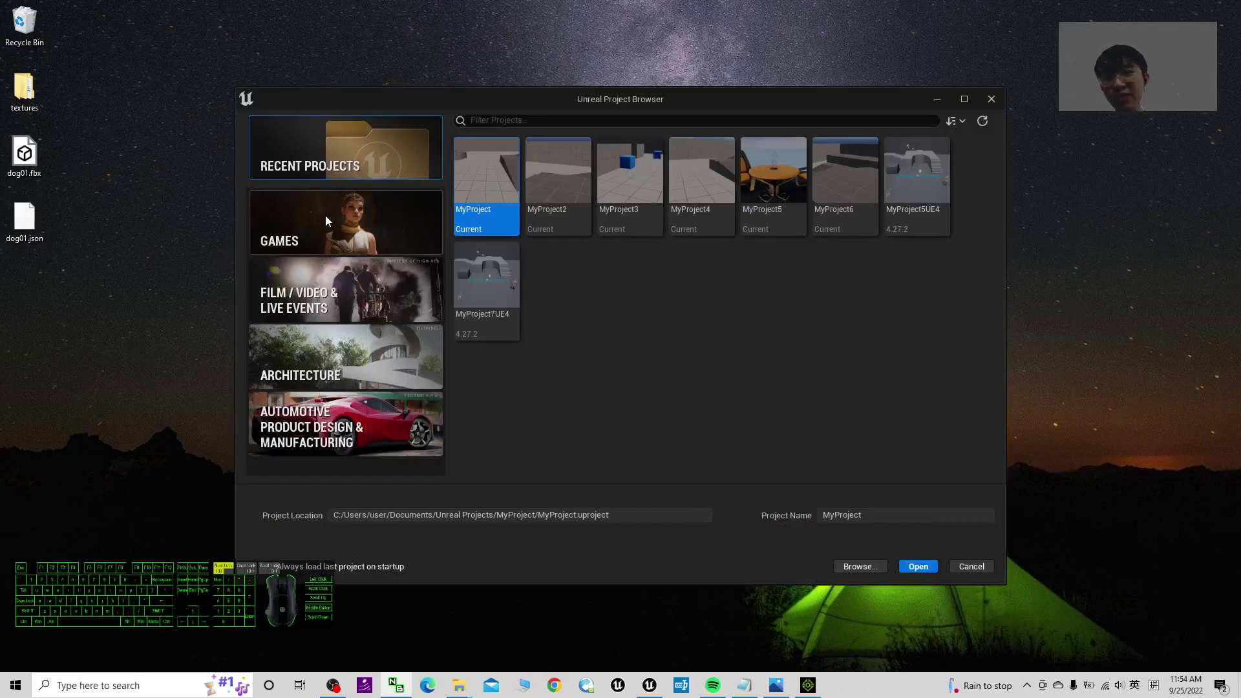
Choose the Third Person template from the Games category for a new project.
{"action": "left_click", "coordinate": [341, 225]}
{"action": "left_click", "coordinate": [698, 161]}
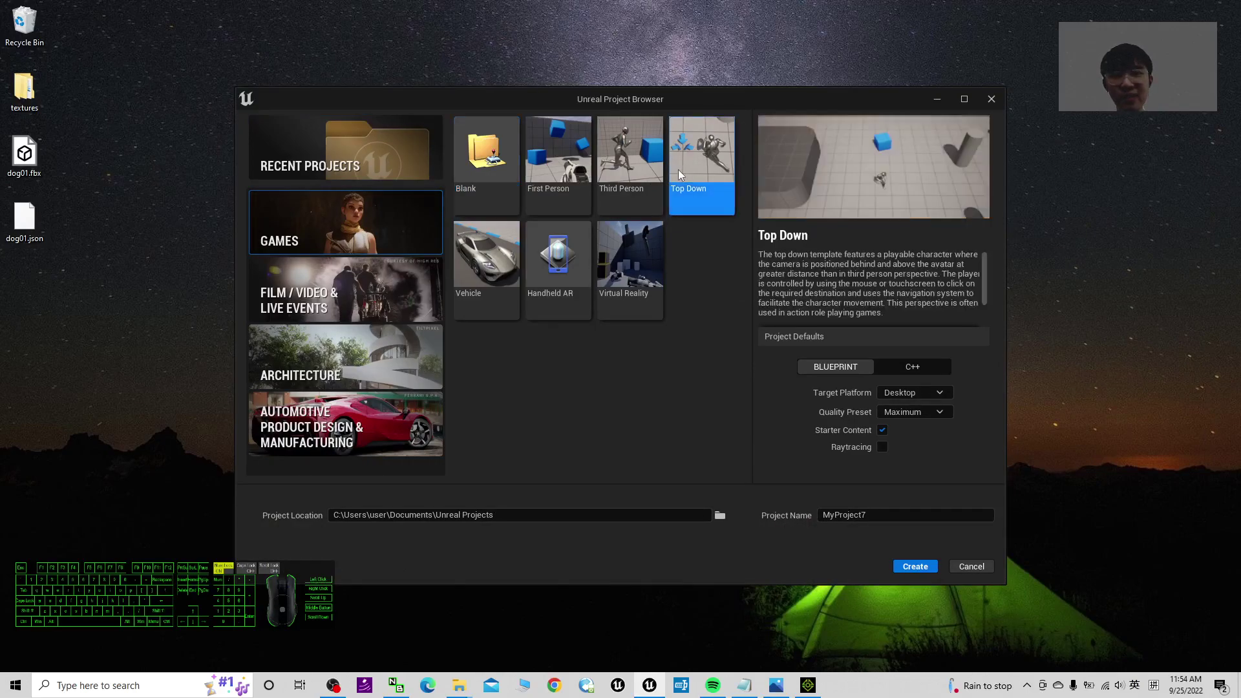
{"action": "left_click", "coordinate": [604, 173]}
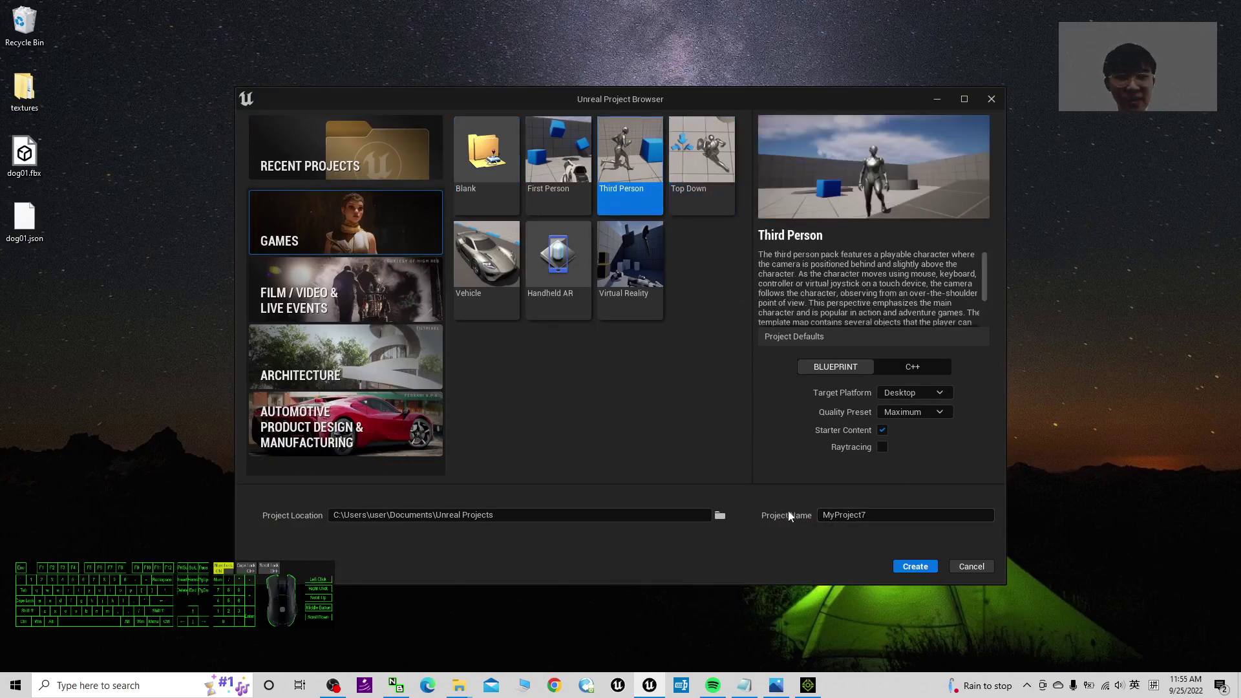
Name the new project IC8ToUE5Material and create it.
{"action": "left_click", "coordinate": [879, 517]}
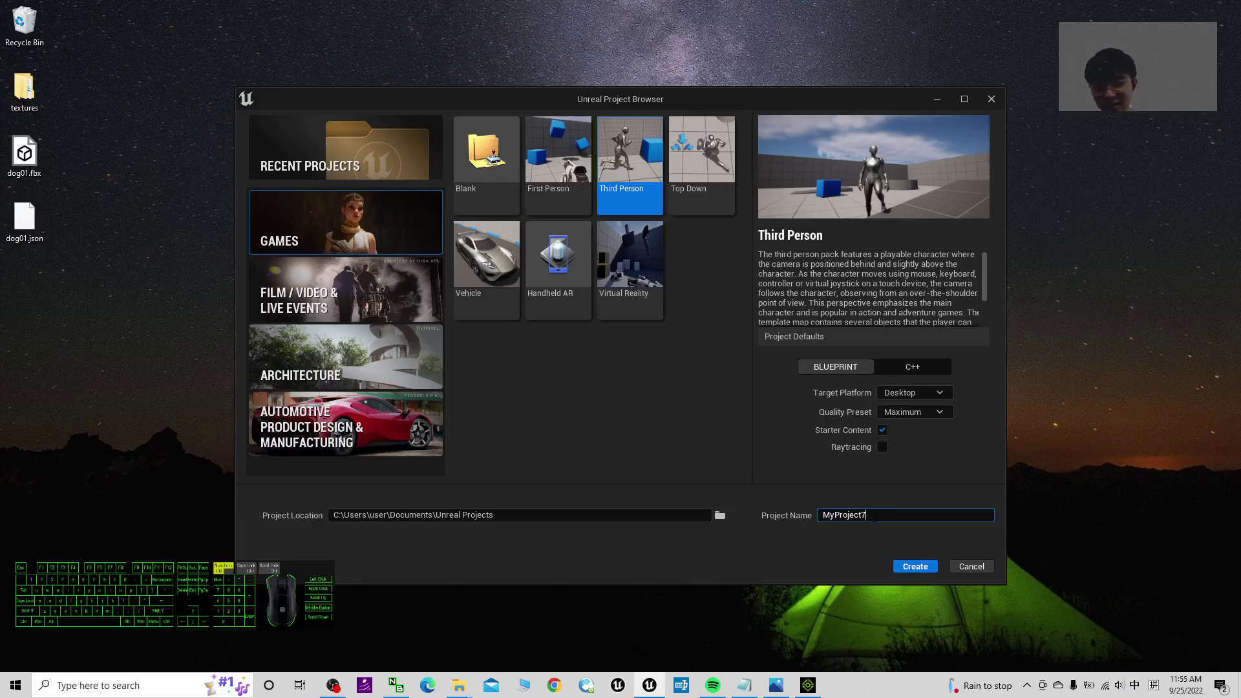
{"action": "type", "text": "IC:2"}
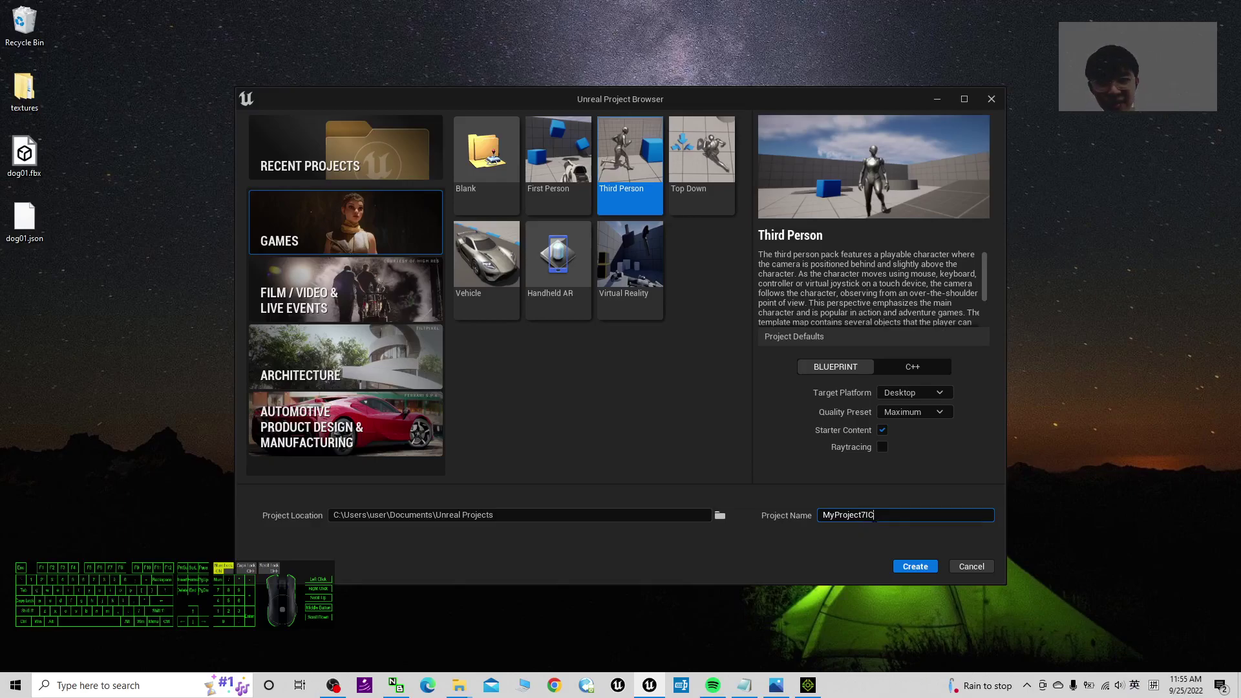
{"action": "key", "text": "BackSpace"}
{"action": "key", "text": "BackSpace"}
{"action": "key", "text": "BackSpace"}
{"action": "key", "text": "BackSpace"}
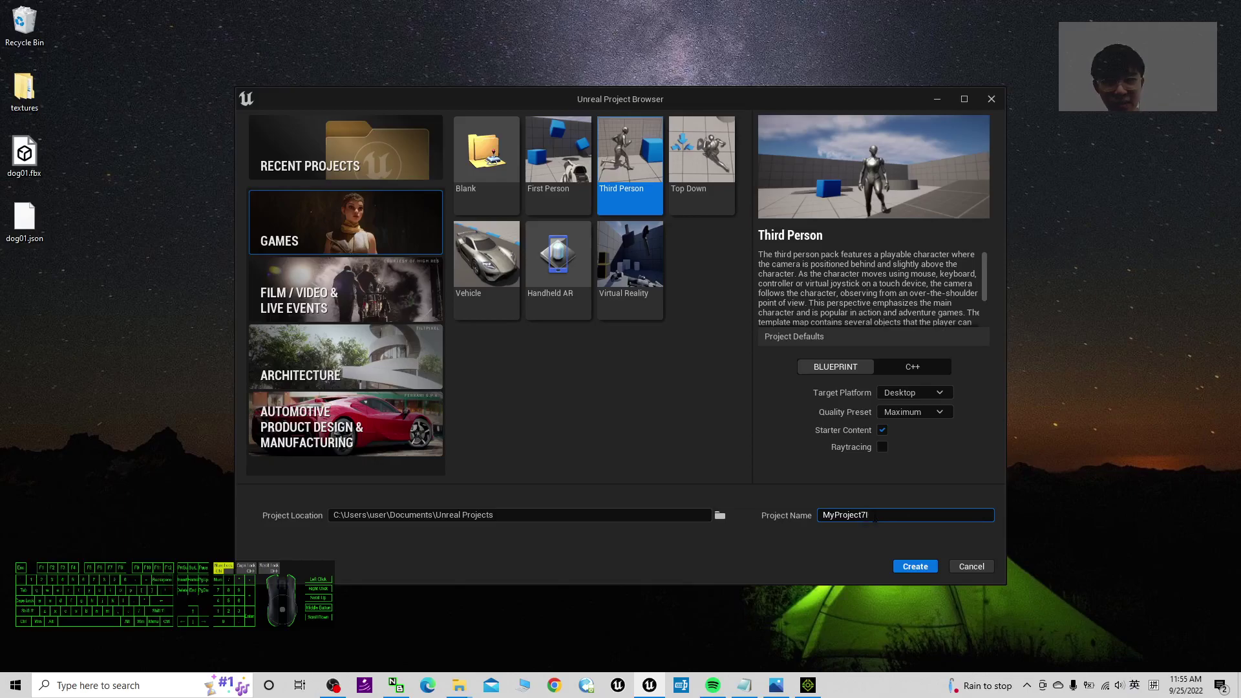
{"action": "key", "text": "BackSpace"}
{"action": "key", "text": "BackSpace"}
{"action": "key", "text": "BackSpace"}
{"action": "key", "text": "BackSpace"}
{"action": "key", "text": "BackSpace"}
{"action": "key", "text": "BackSpace"}
{"action": "key", "text": "BackSpace"}
{"action": "key", "text": "BackSpace"}
{"action": "key", "text": "BackSpace"}
{"action": "key", "text": "BackSpace"}
{"action": "type", "text": "IC8"}
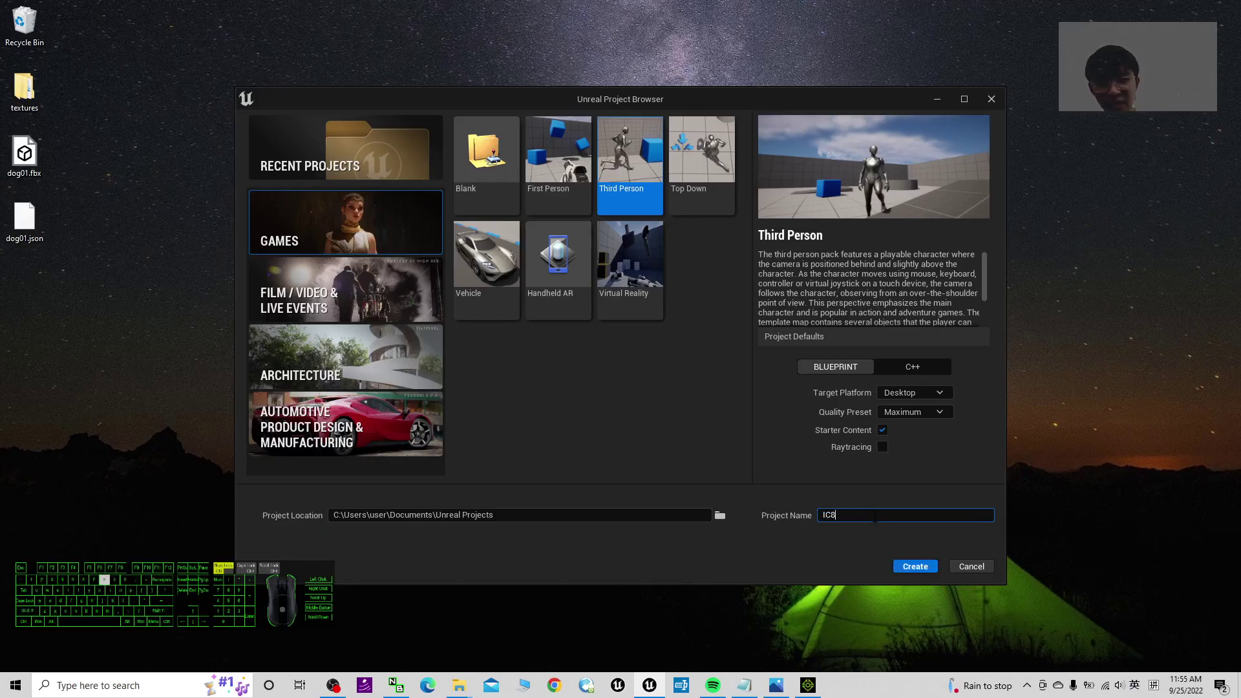
{"action": "type", "text": "To"}
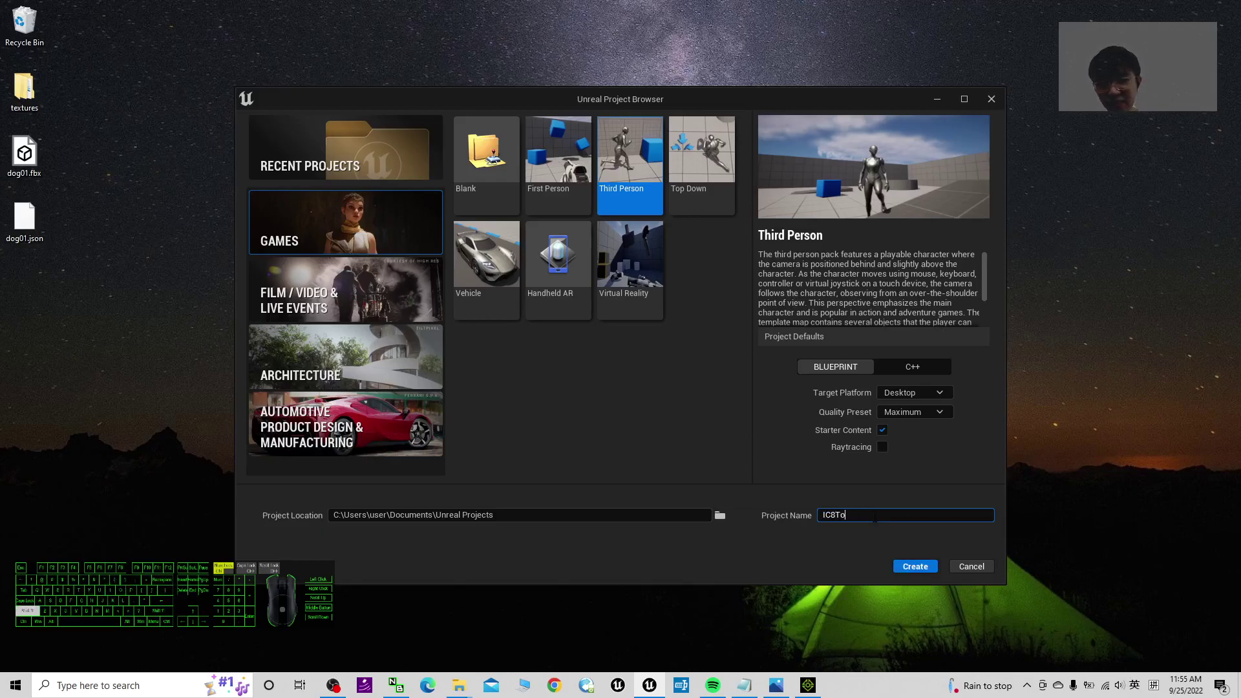
{"action": "type", "text": "UE5MaterialSetup"}
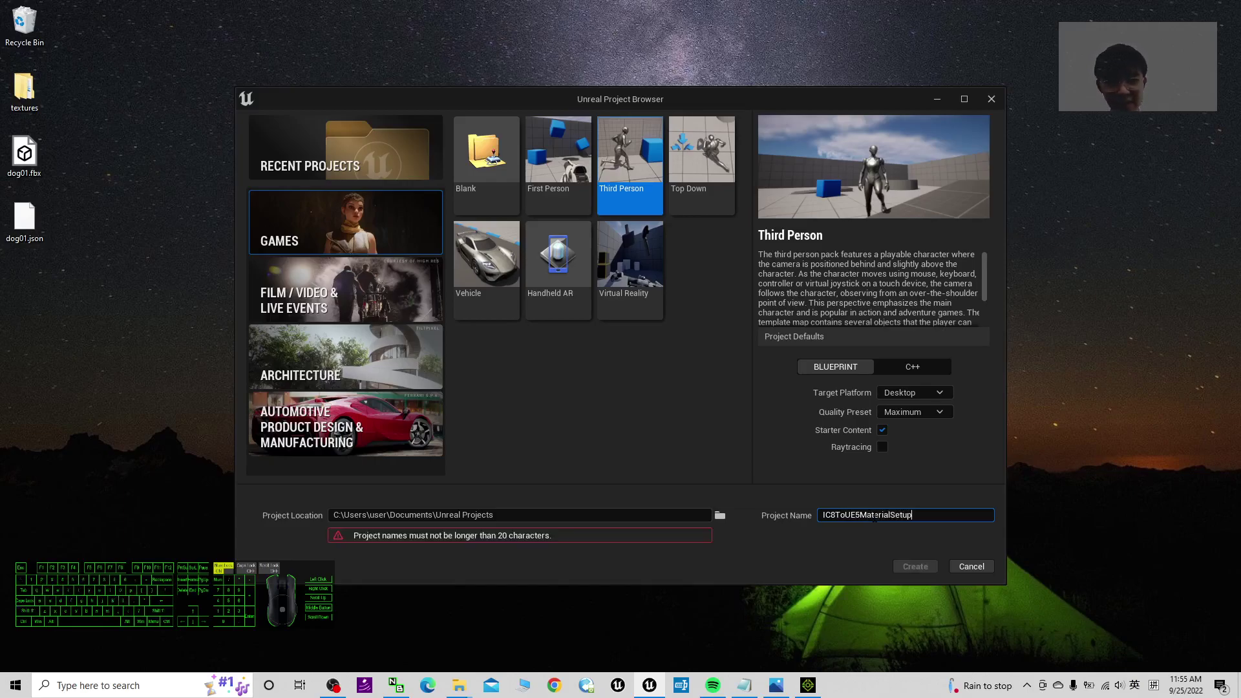
{"action": "key", "text": "BackSpace"}
{"action": "key", "text": "BackSpace"}
{"action": "key", "text": "BackSpace"}
{"action": "key", "text": "BackSpace"}
{"action": "key", "text": "BackSpace"}
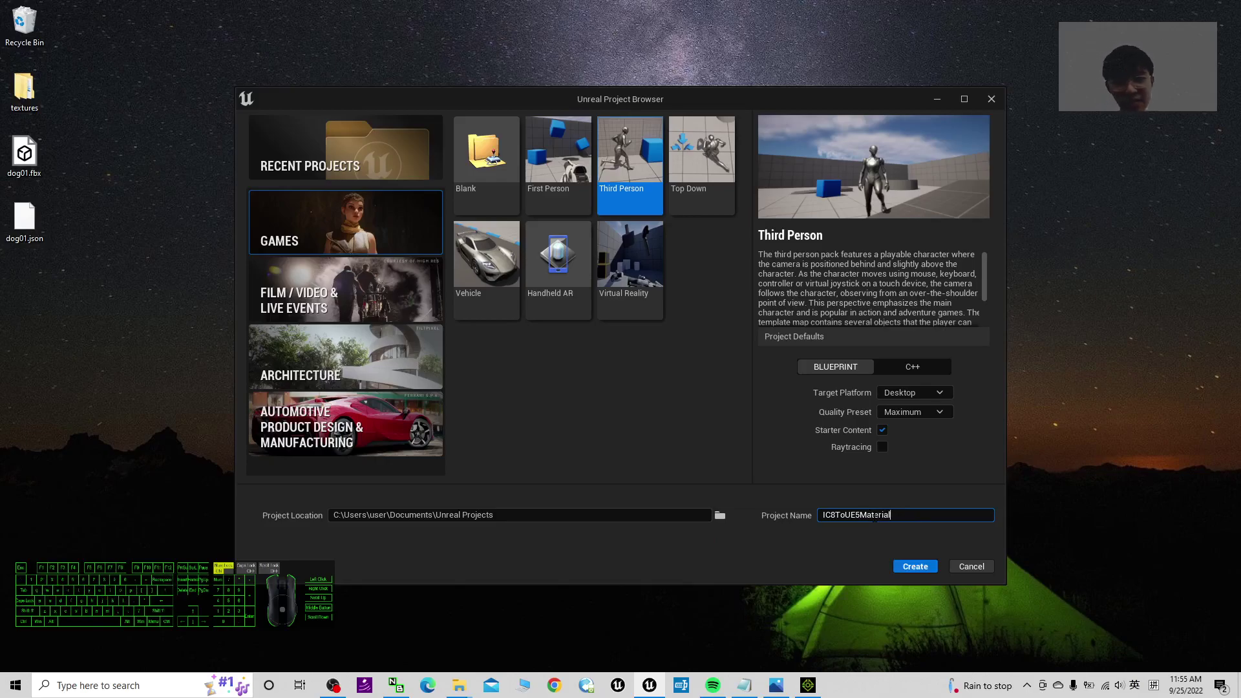
{"action": "left_click", "coordinate": [914, 567]}
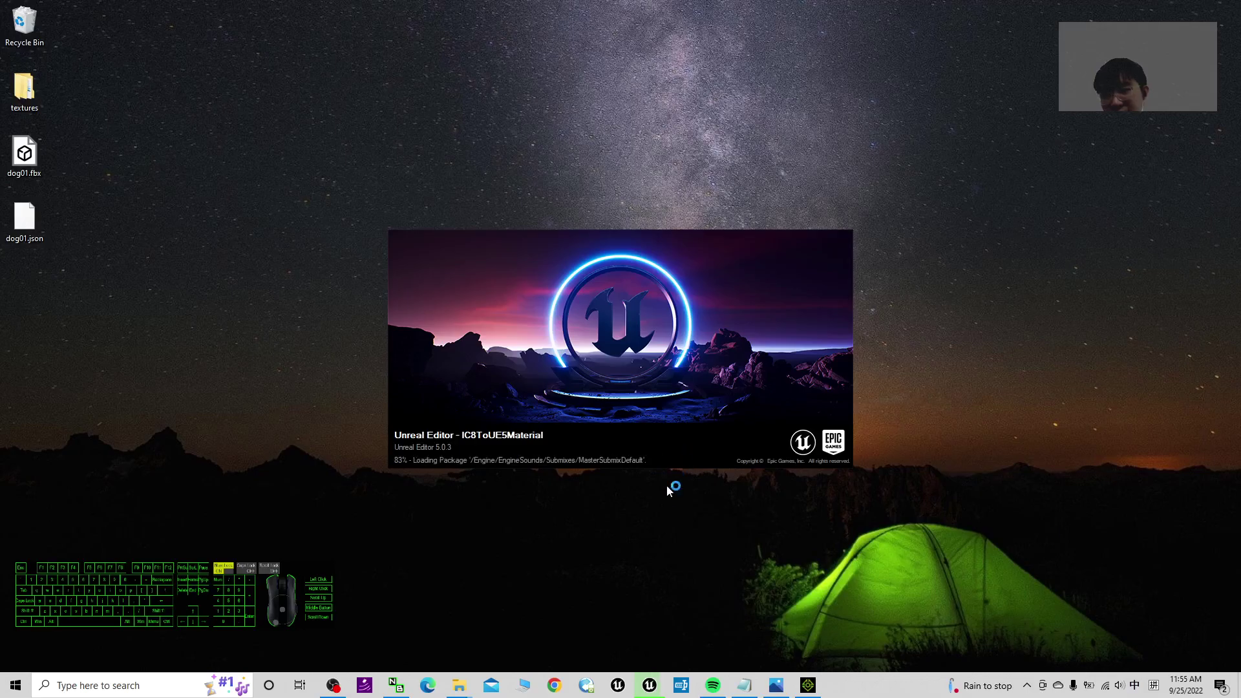
{"action": "left_click", "coordinate": [335, 686]}
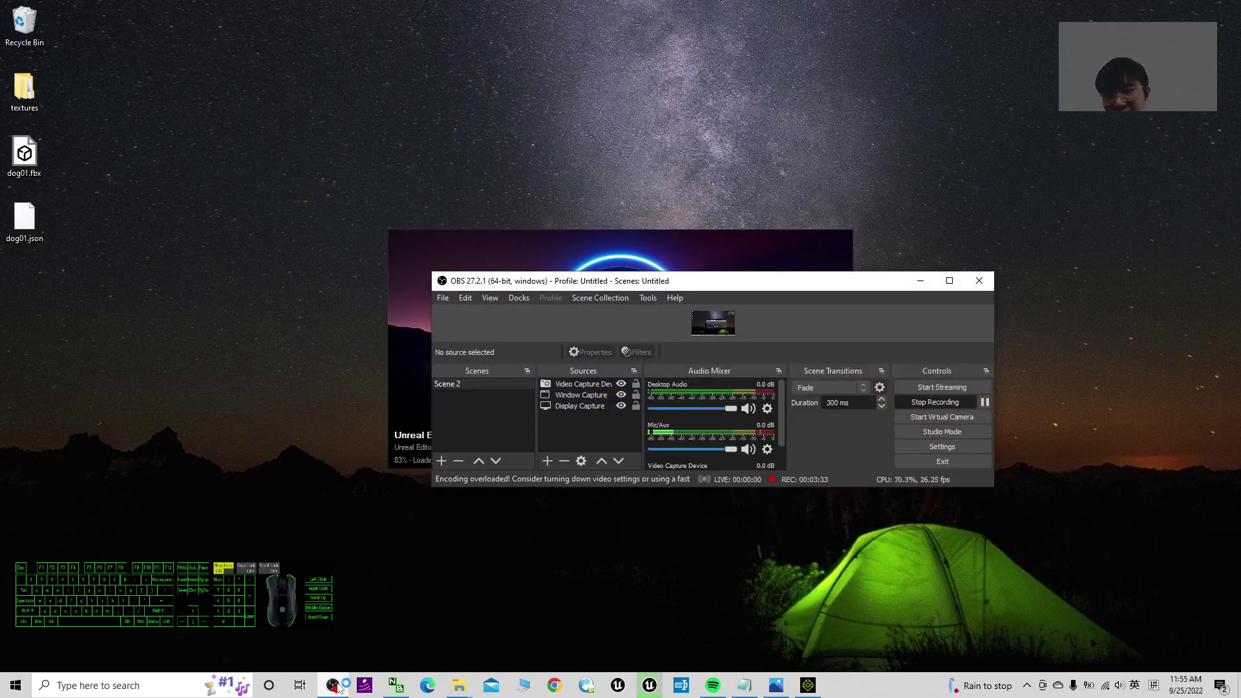
{"action": "left_click_drag", "start_coordinate": [685, 284], "coordinate": [805, 420]}
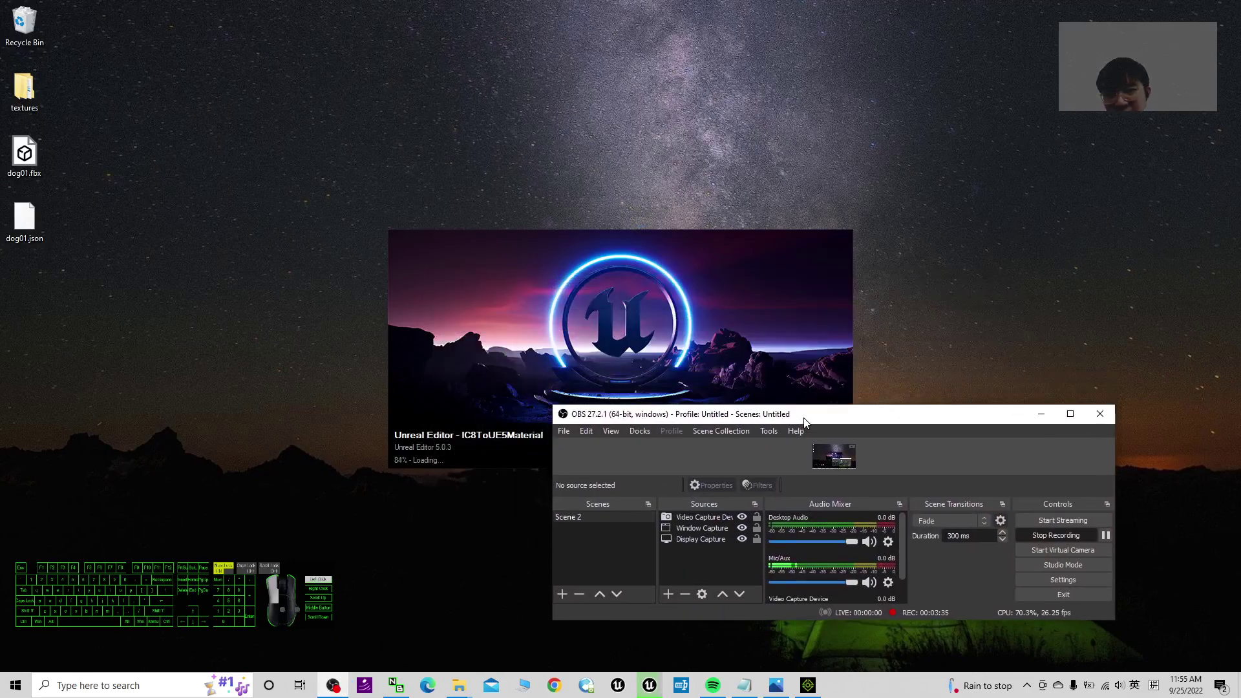
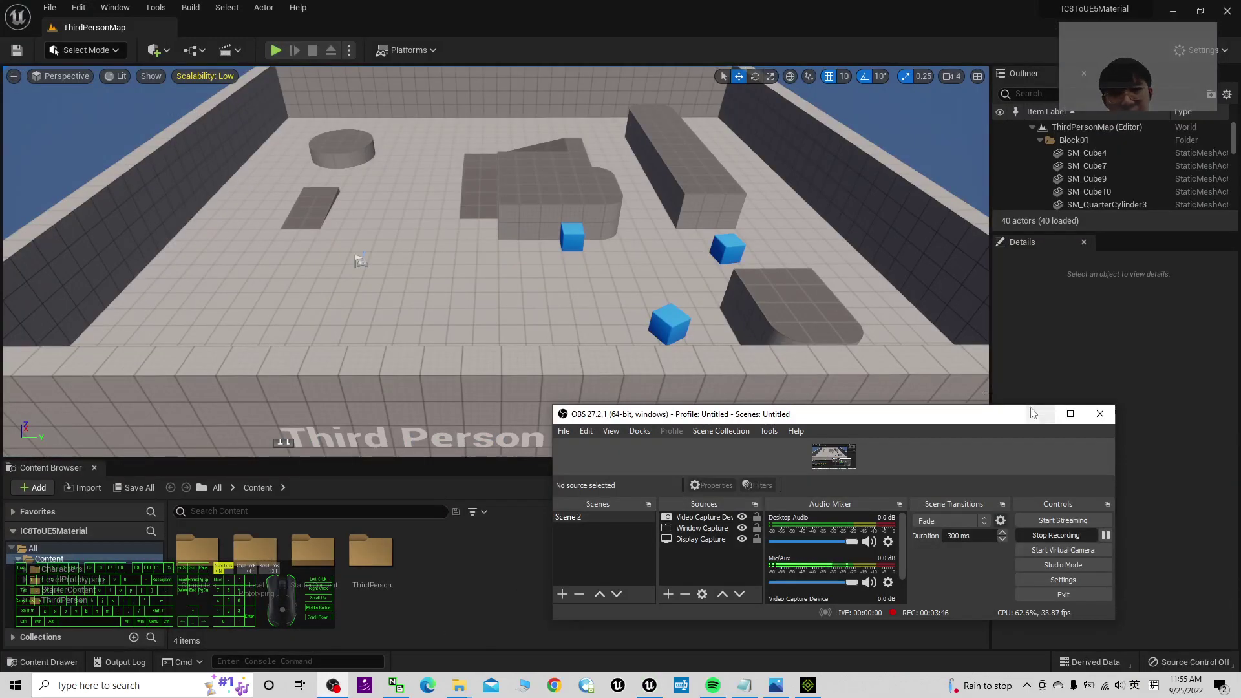
{"action": "left_click", "coordinate": [1041, 413]}
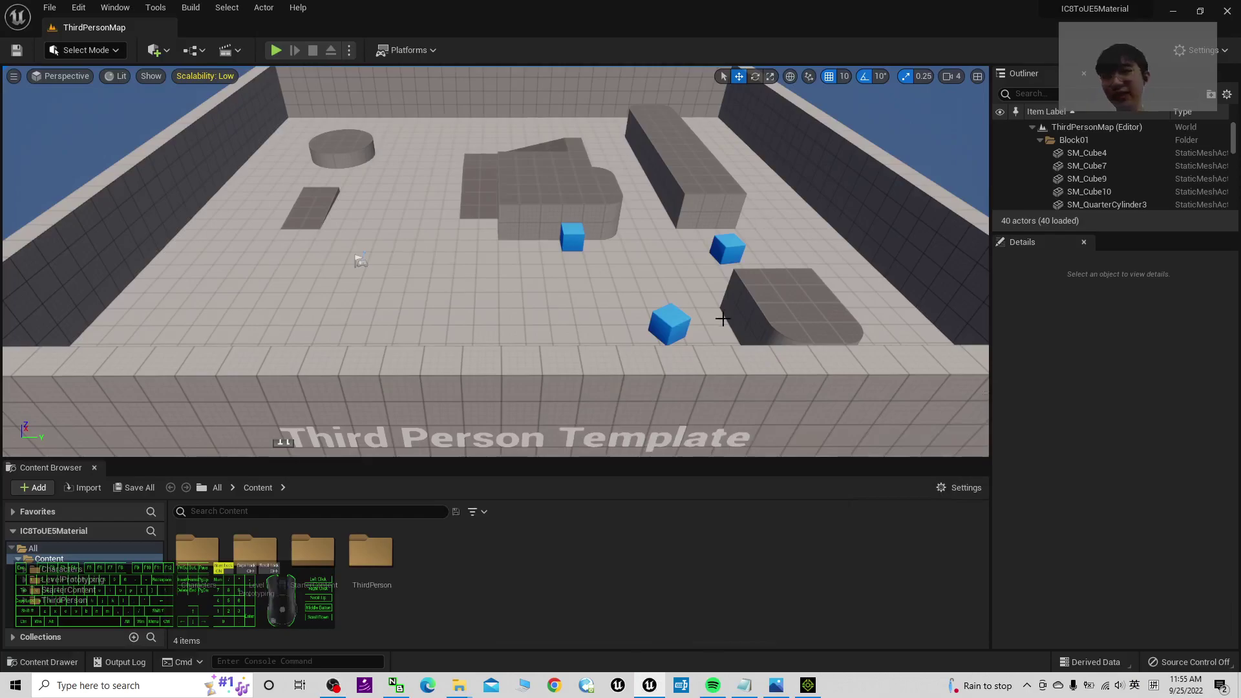
Play-test the ThirdPersonMap level by running the character forward, and end the play session.
{"action": "scroll", "coordinate": [519, 269], "scroll_direction": "down", "scroll_amount": 5}
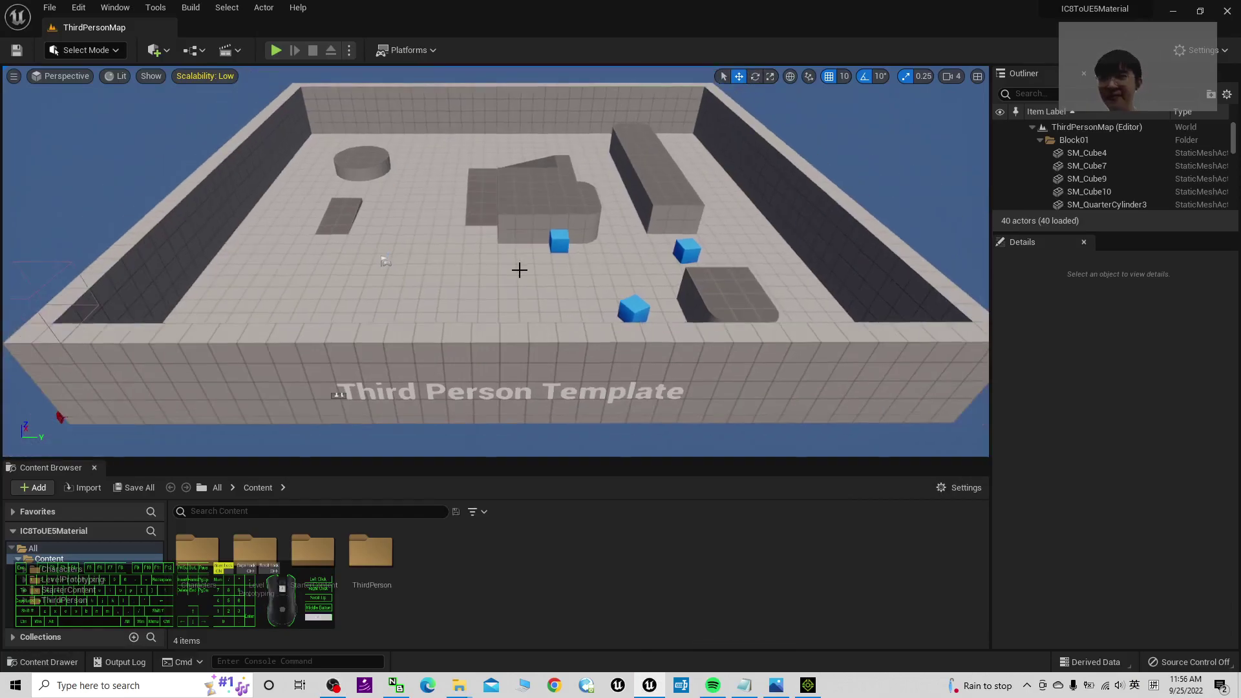
{"action": "left_click", "coordinate": [276, 50]}
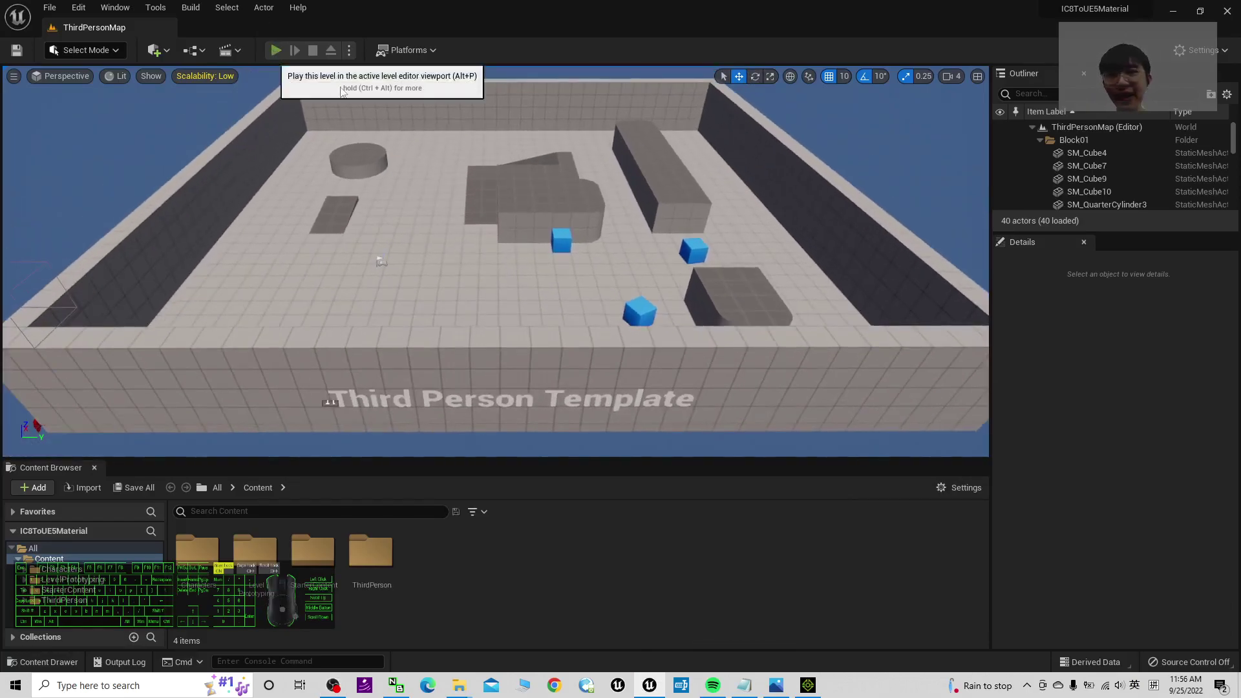
{"action": "key", "text": "w"}
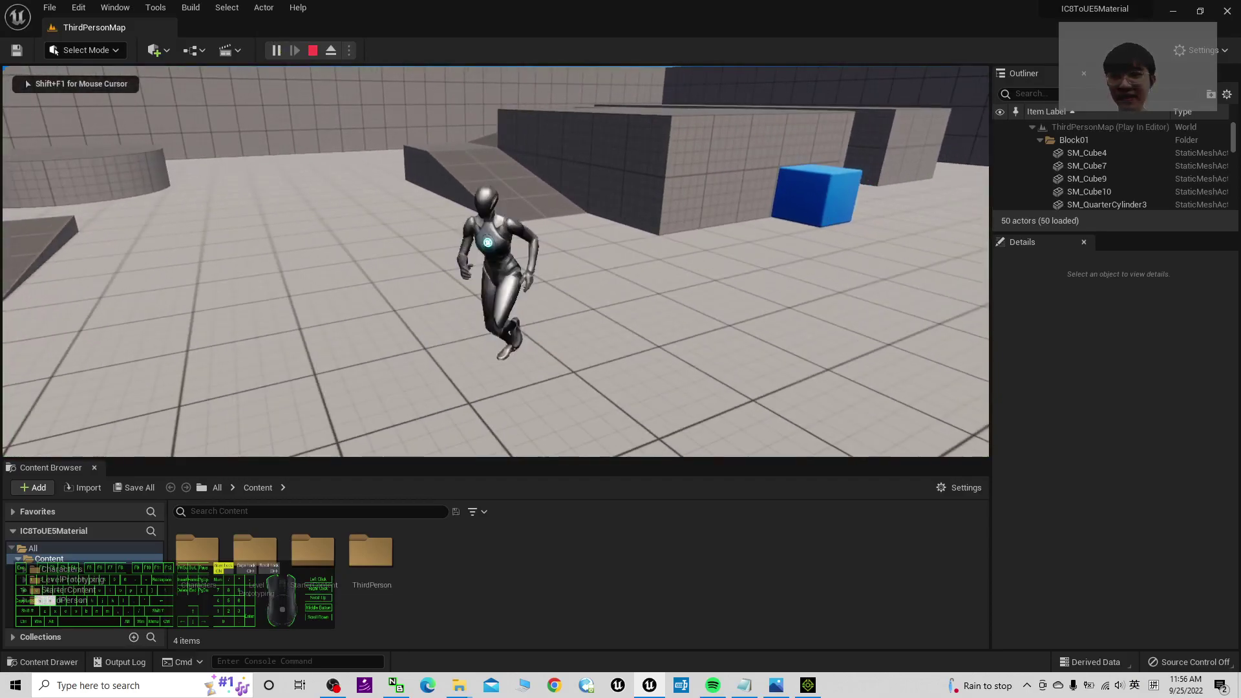
{"action": "key", "text": "Escape"}
{"action": "left_click", "coordinate": [78, 7]}
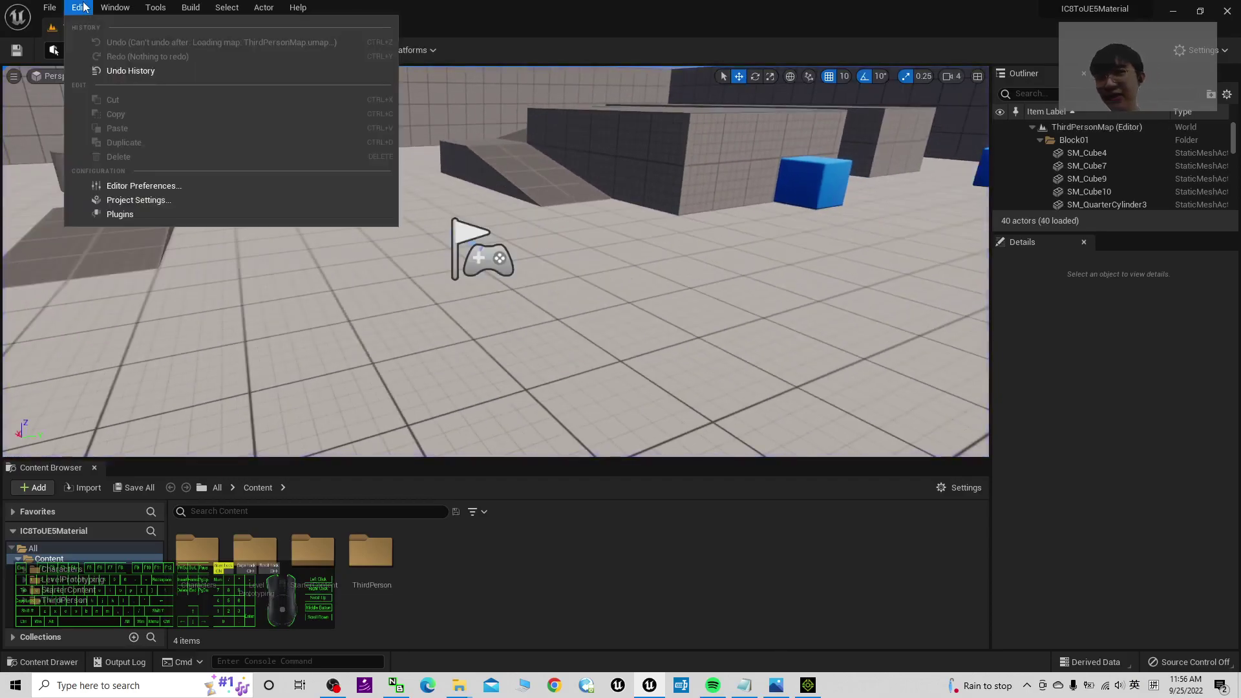
{"action": "left_click", "coordinate": [84, 7]}
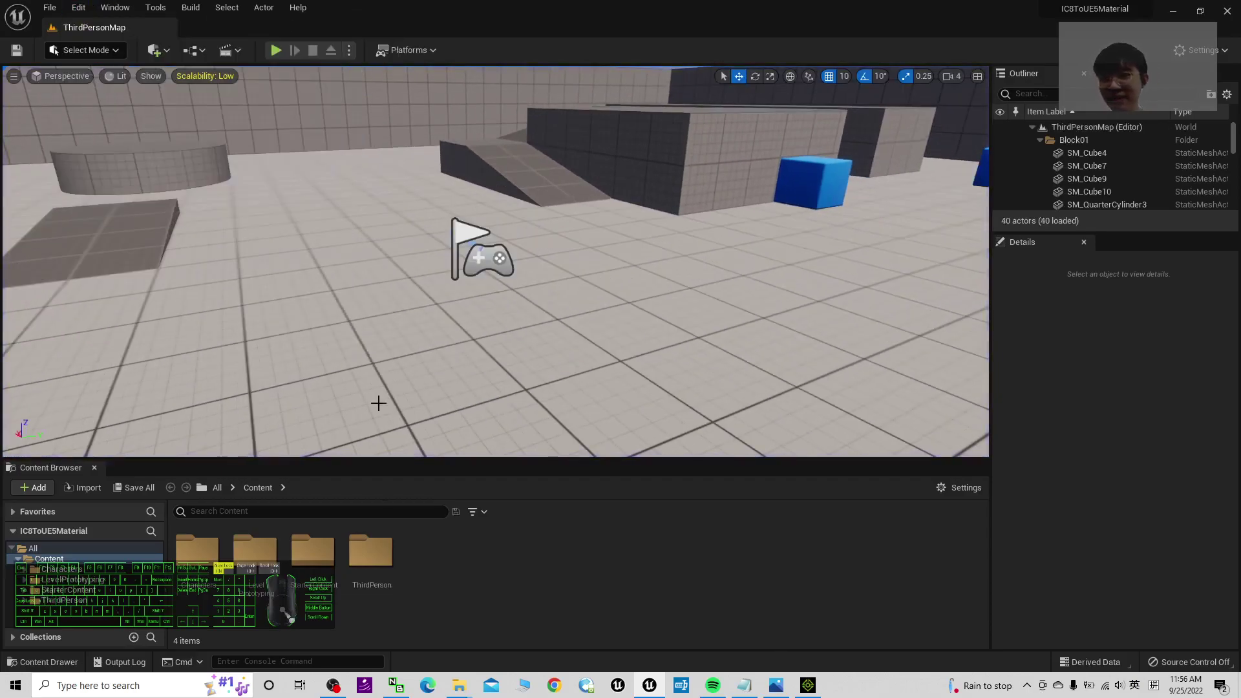
{"action": "left_click", "coordinate": [333, 685]}
{"action": "left_click", "coordinate": [1105, 535]}
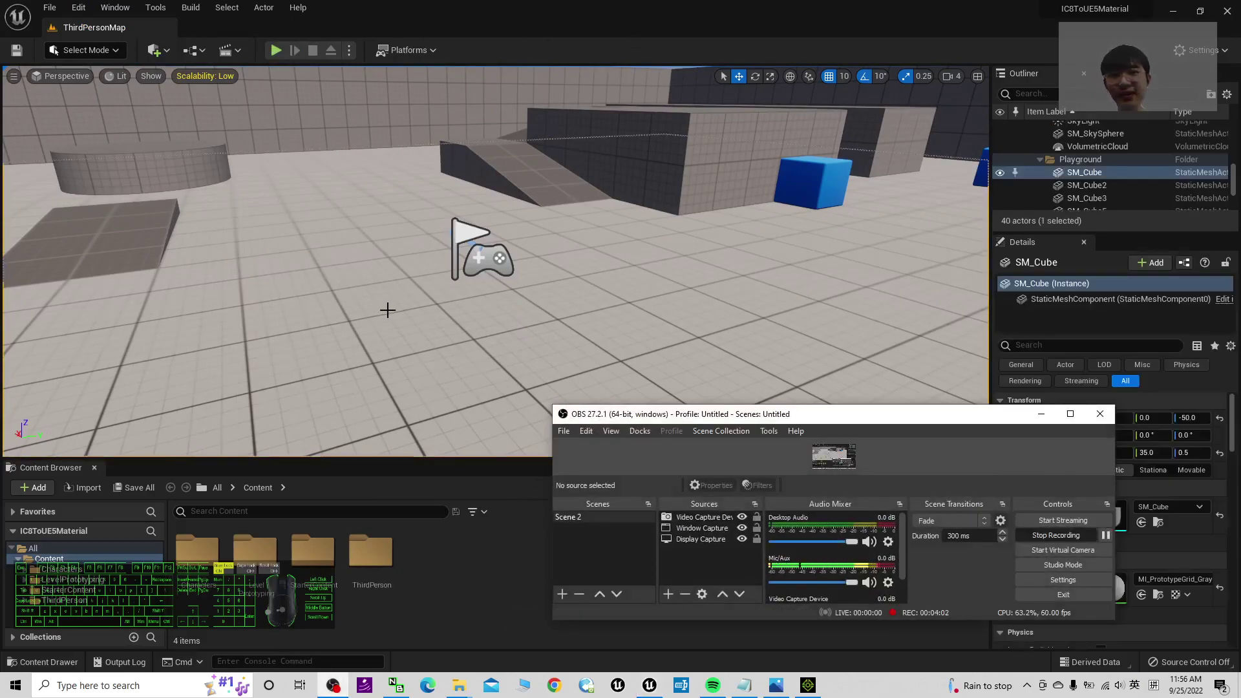
Bring the Unreal editor to the front and shrink its window so the exported dog01 files on the desktop are accessible.
{"action": "left_click", "coordinate": [472, 588]}
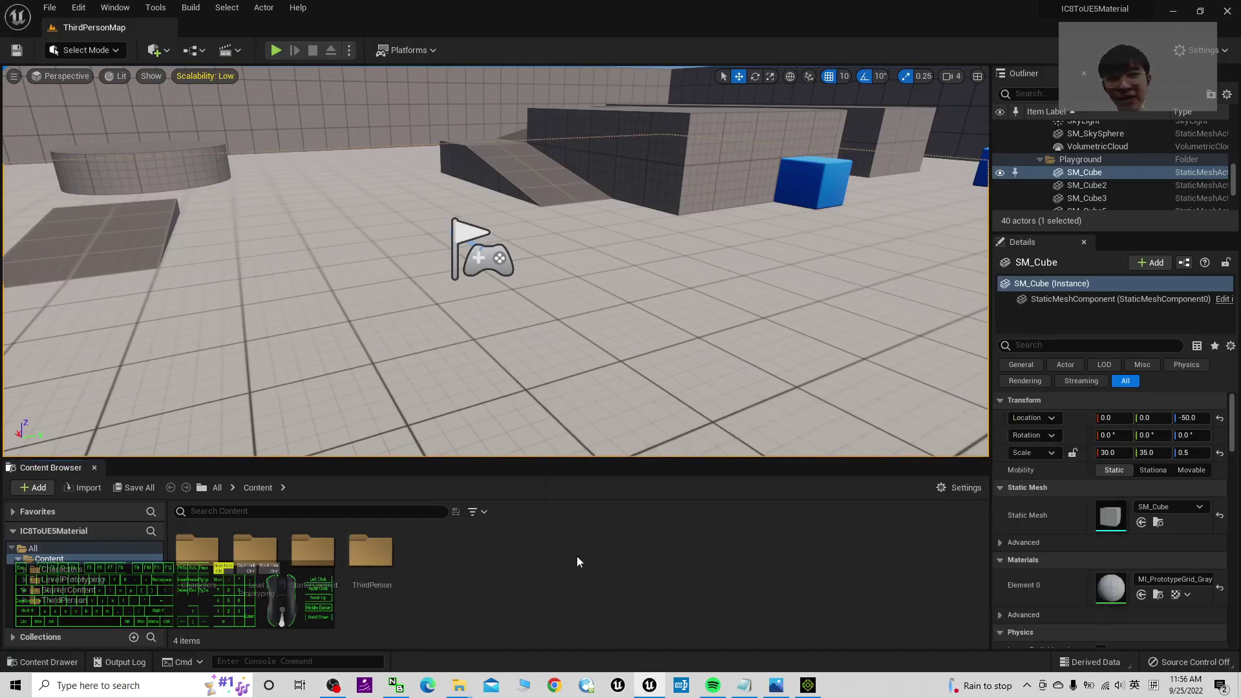
{"action": "left_click_drag", "start_coordinate": [633, 9], "coordinate": [647, 46]}
{"action": "left_click_drag", "start_coordinate": [671, 511], "coordinate": [648, 628]}
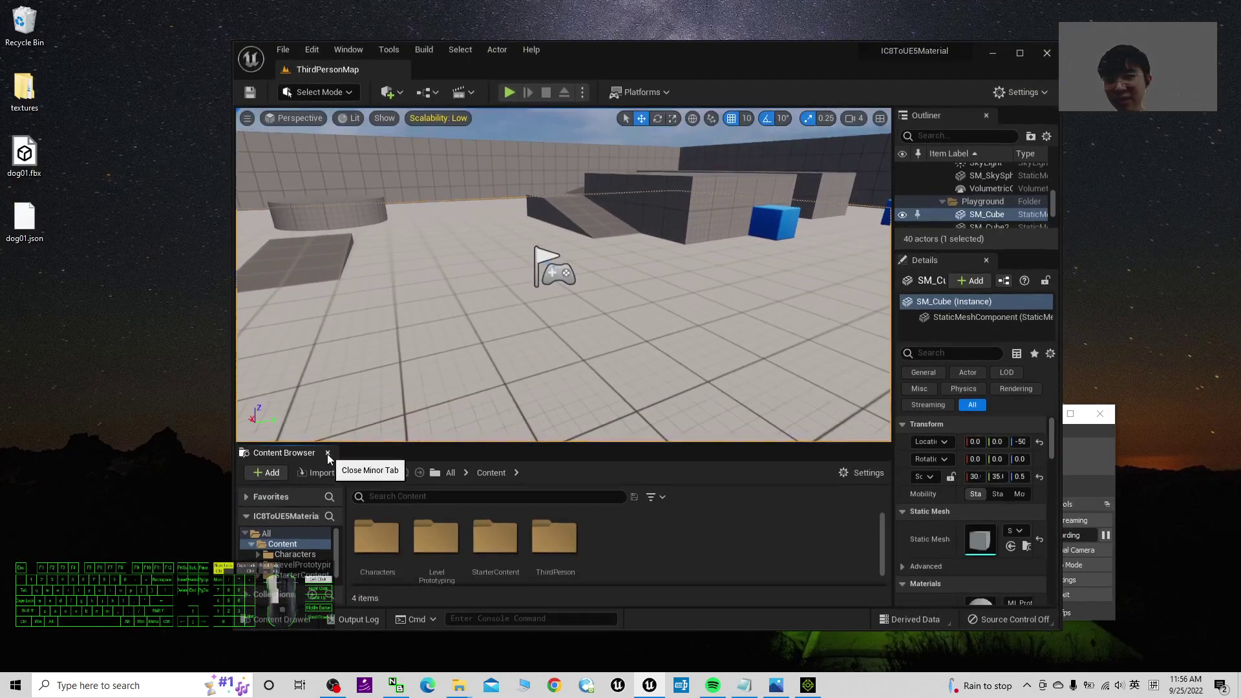
Close the Content Browser and reopen it in the editor layout.
{"action": "left_click", "coordinate": [327, 453]}
{"action": "left_click", "coordinate": [346, 50]}
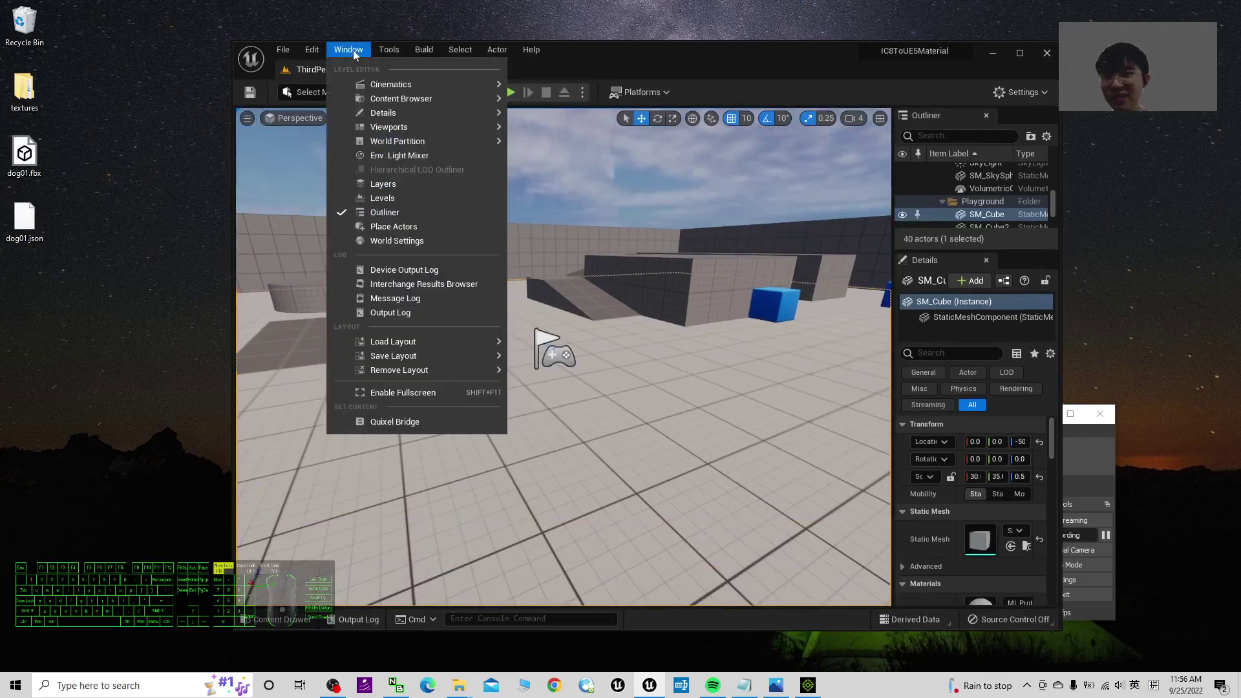
{"action": "mouse_move", "coordinate": [393, 97]}
{"action": "left_click", "coordinate": [562, 105]}
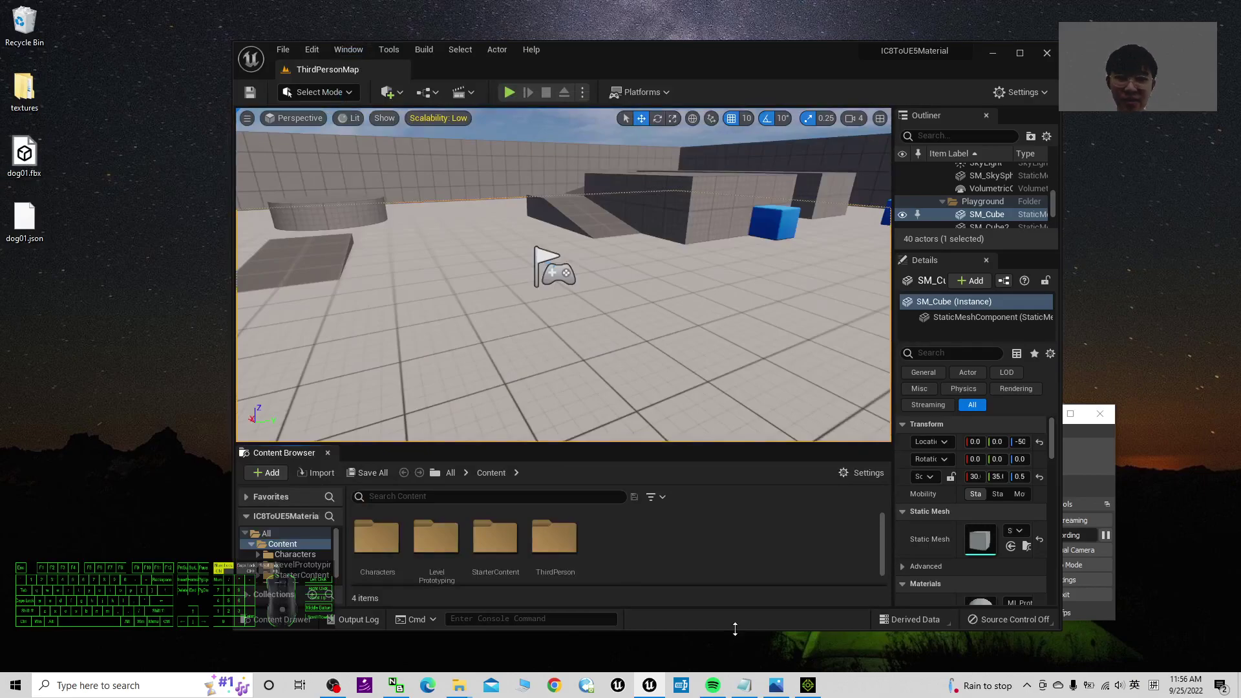
Create a dog01 folder in Content and open it.
{"action": "left_click_drag", "start_coordinate": [734, 628], "coordinate": [733, 654]}
{"action": "right_click", "coordinate": [621, 576]}
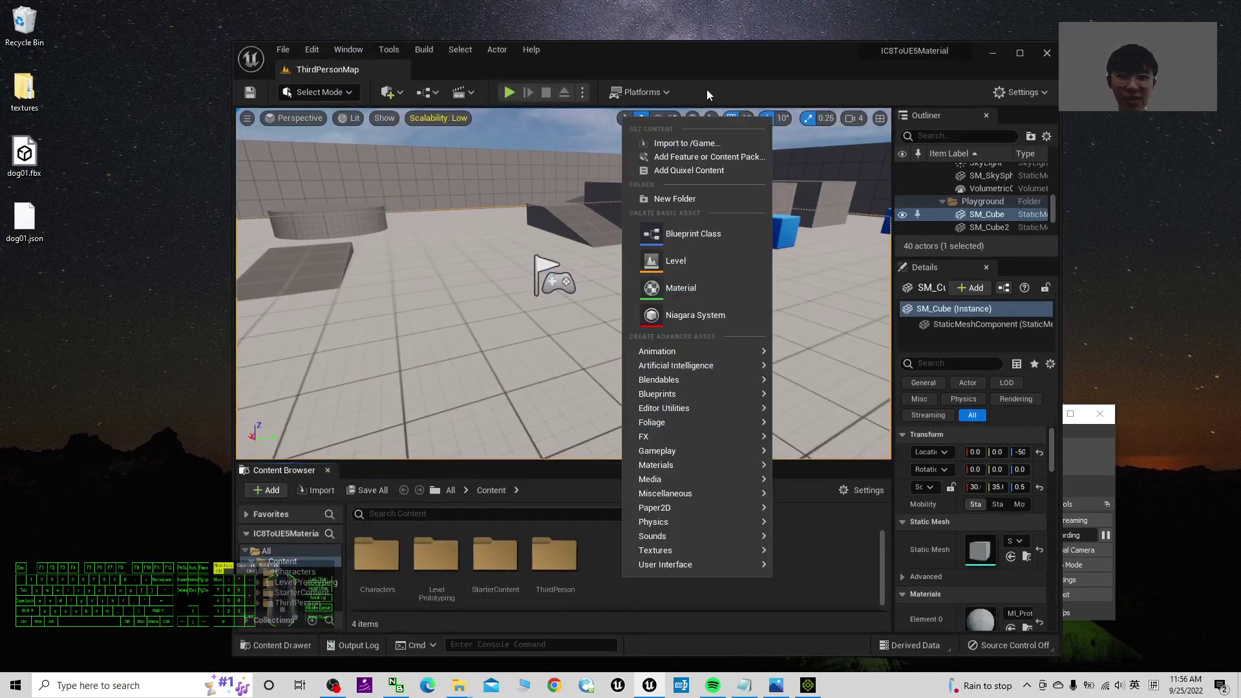
{"action": "left_click", "coordinate": [692, 199]}
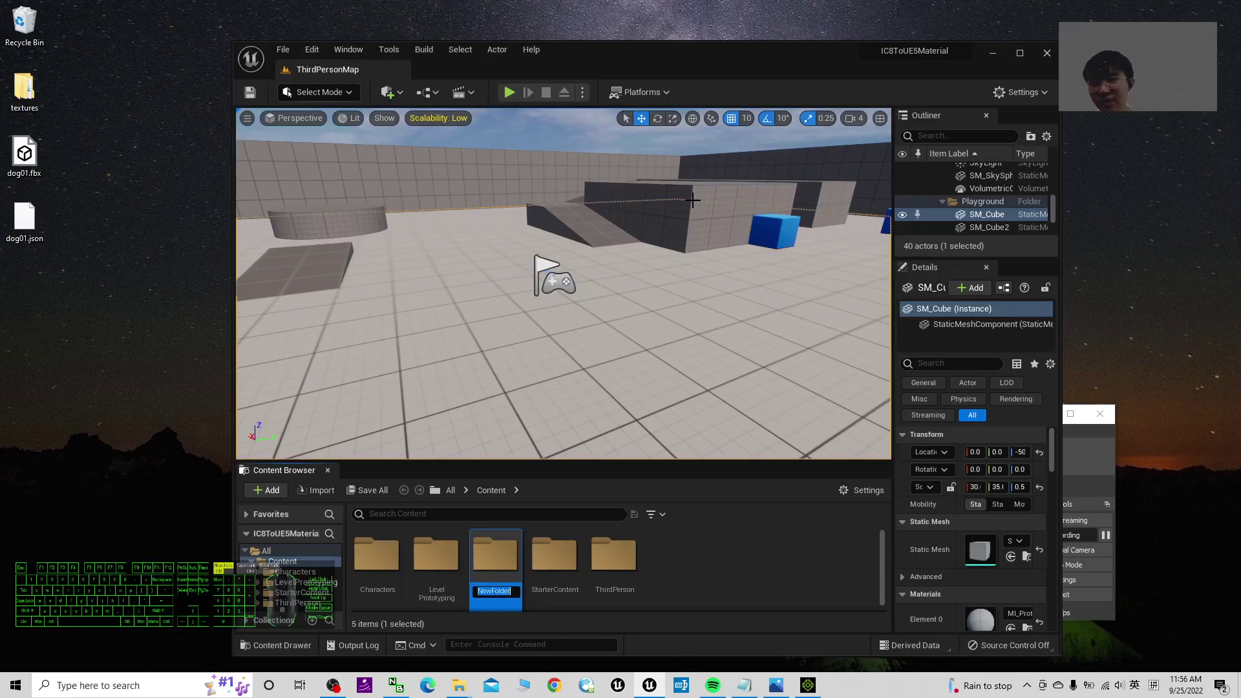
{"action": "type", "text": "dog01"}
{"action": "key", "text": "Return"}
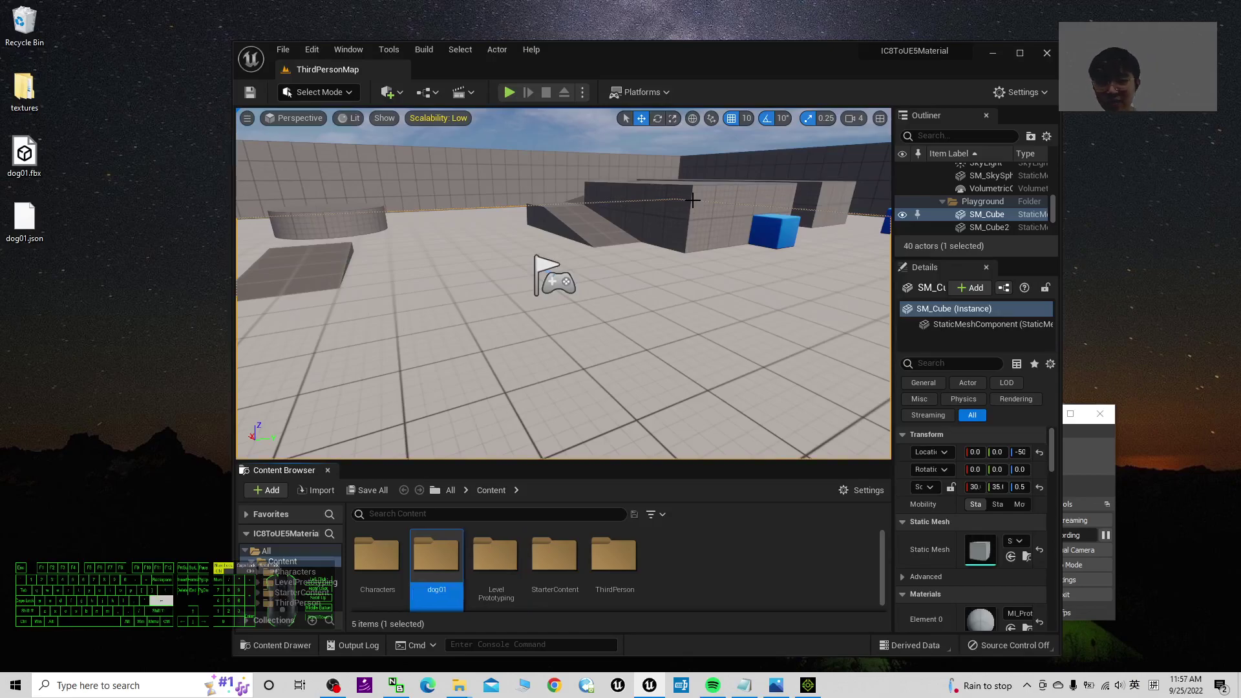
{"action": "double_click", "coordinate": [492, 557]}
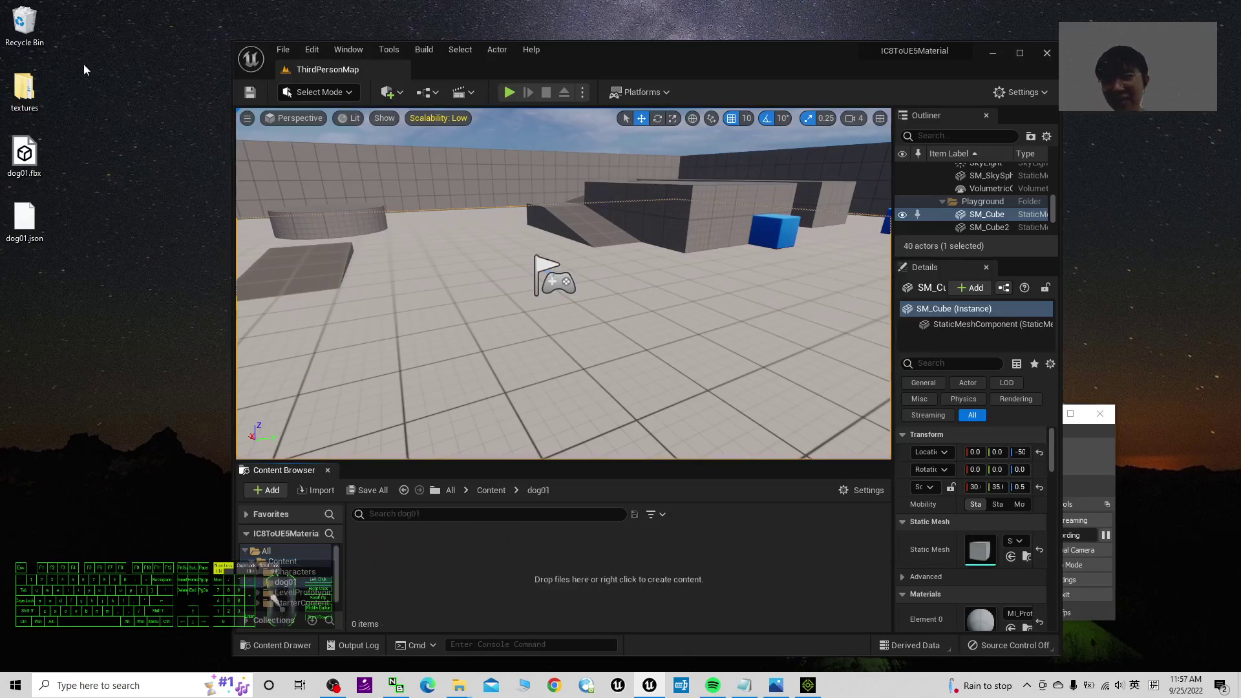
Import dog01.fbx from the desktop into the dog01 folder as a skeletal mesh, dismiss the message log and maximize the editor.
{"action": "left_click_drag", "start_coordinate": [25, 155], "coordinate": [409, 551]}
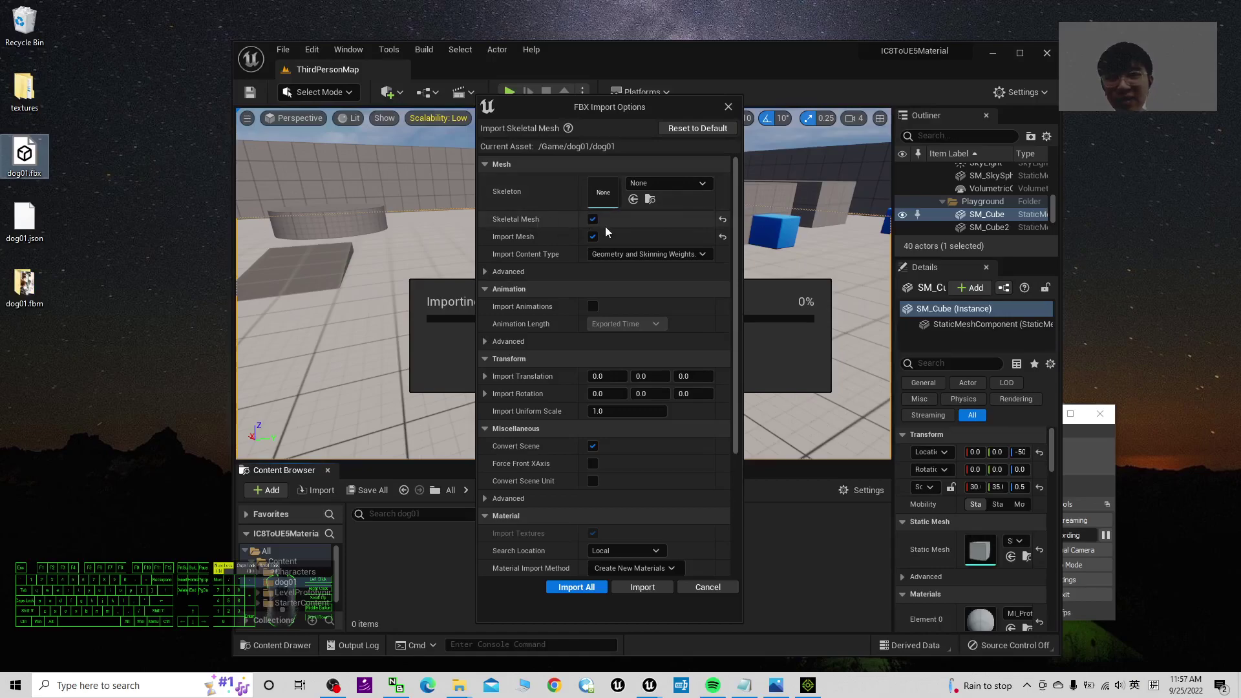
{"action": "left_click", "coordinate": [577, 586]}
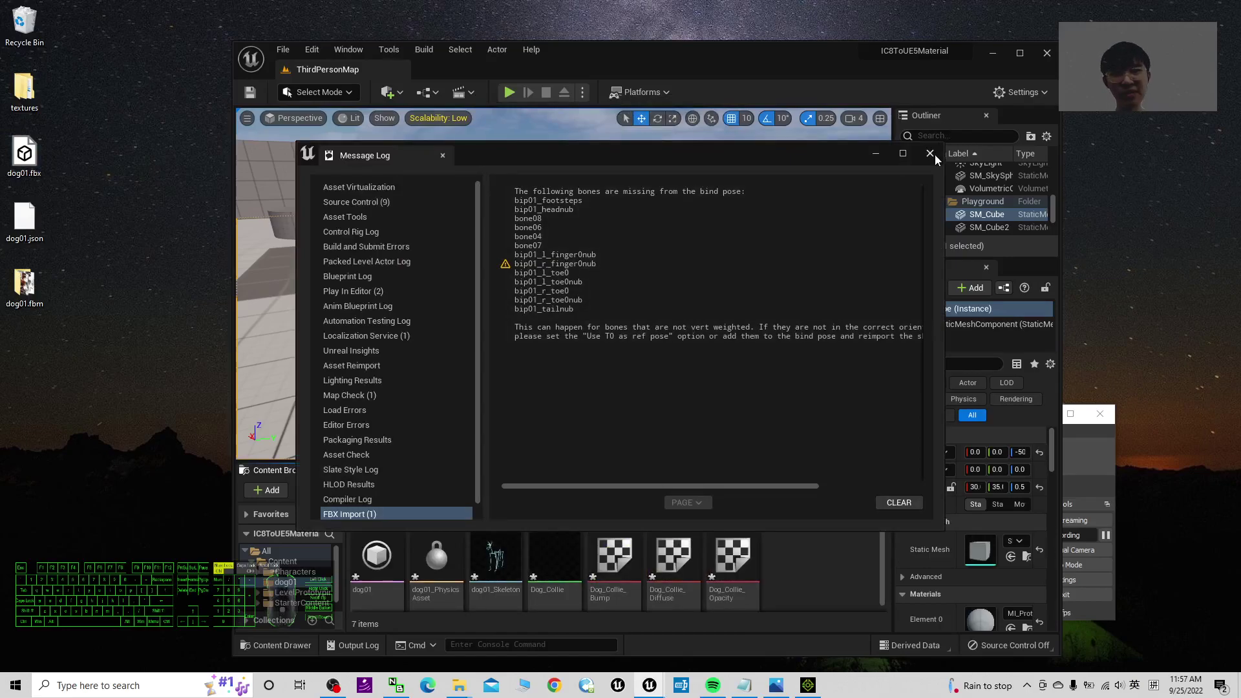
{"action": "left_click", "coordinate": [931, 154]}
{"action": "left_click", "coordinate": [1020, 53]}
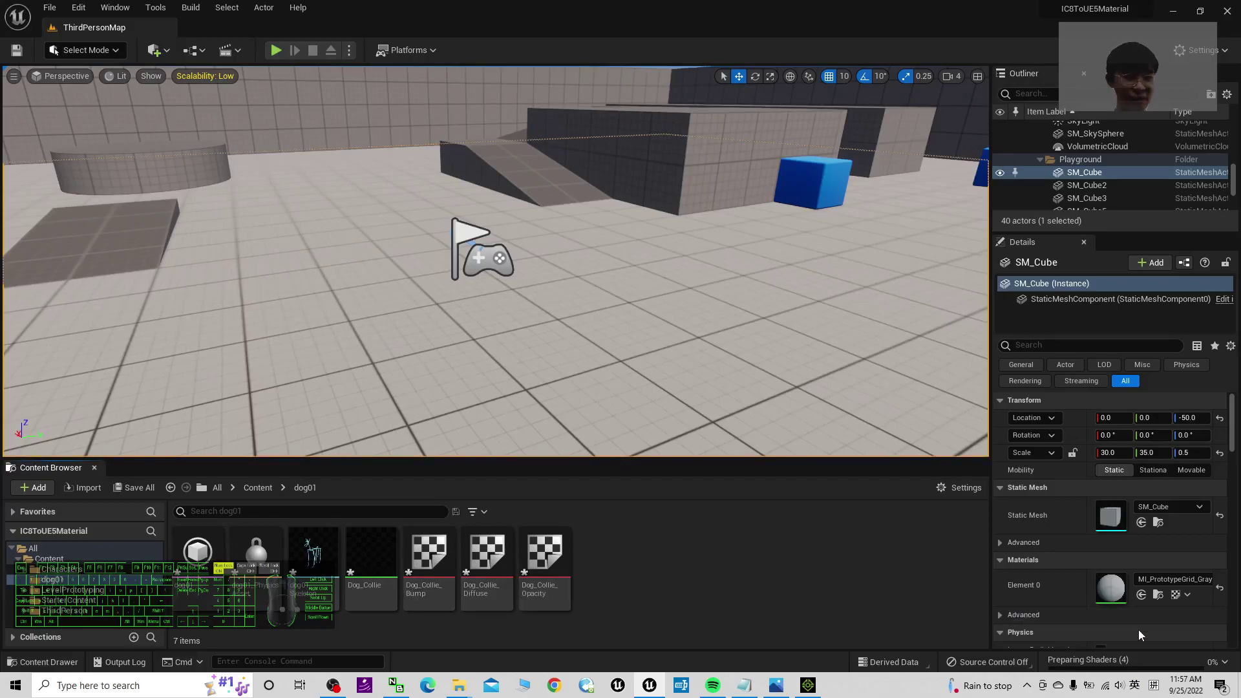
Open the dog01 skeletal mesh to check its preview, and close the mesh editor.
{"action": "left_click", "coordinate": [197, 557]}
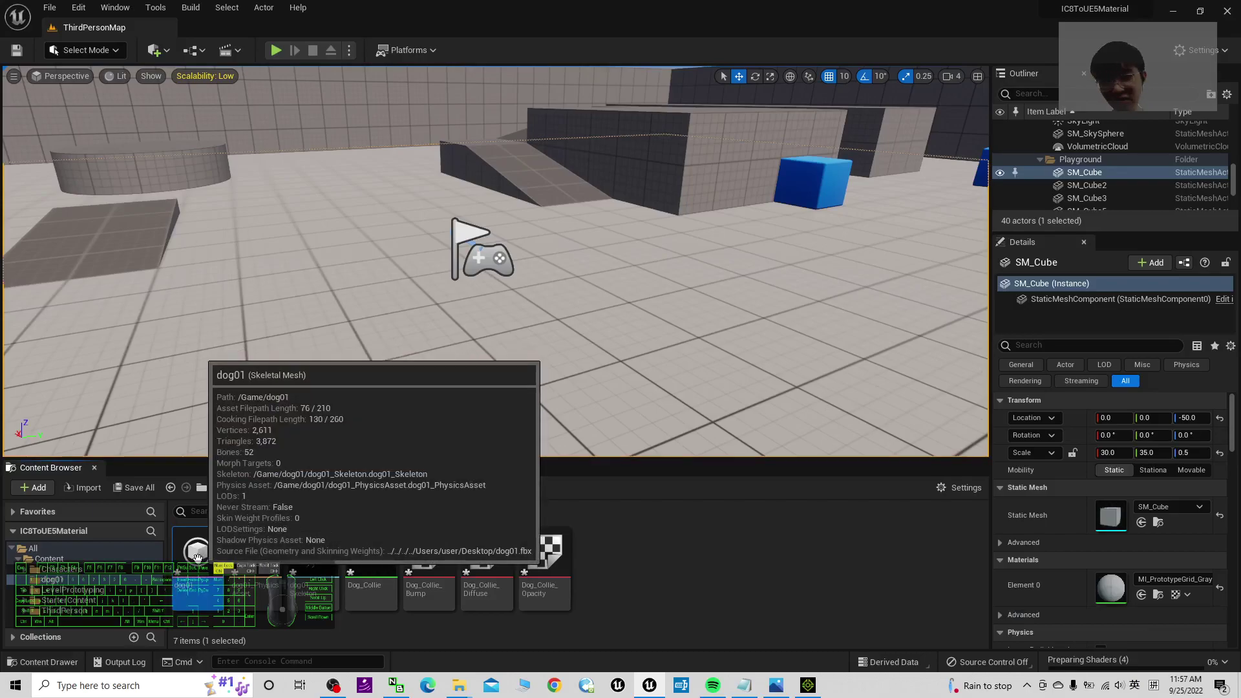
{"action": "double_click", "coordinate": [197, 557]}
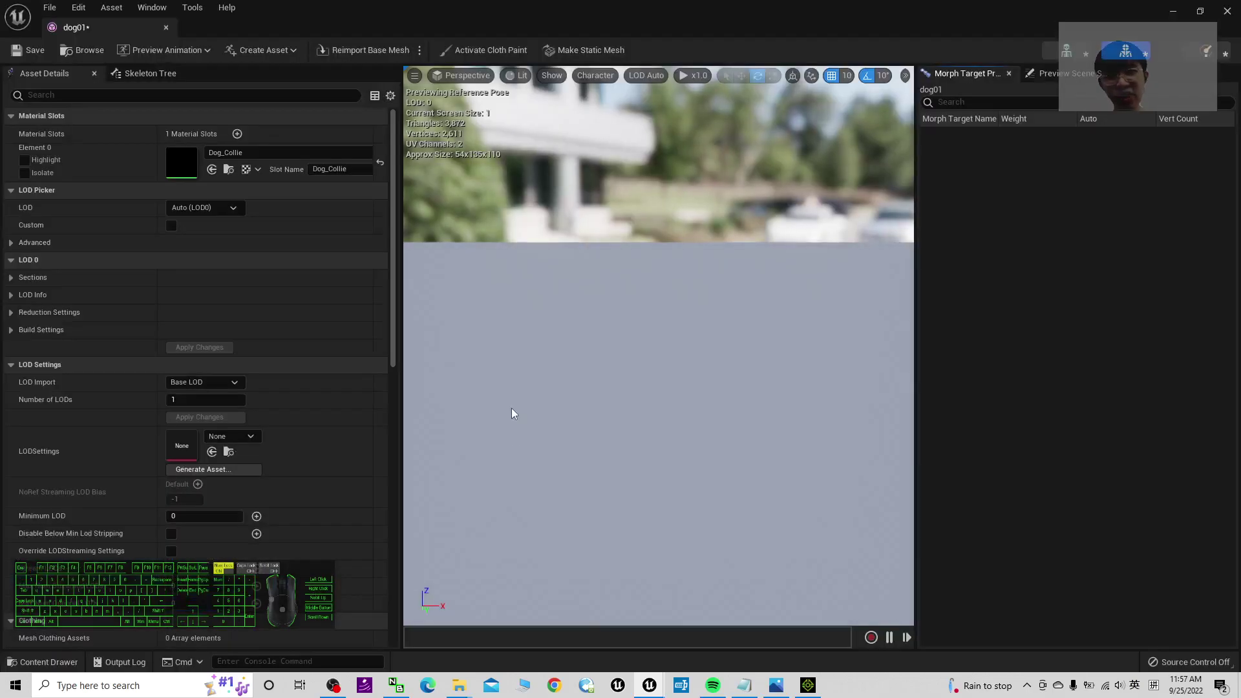
{"action": "left_click", "coordinate": [1231, 12]}
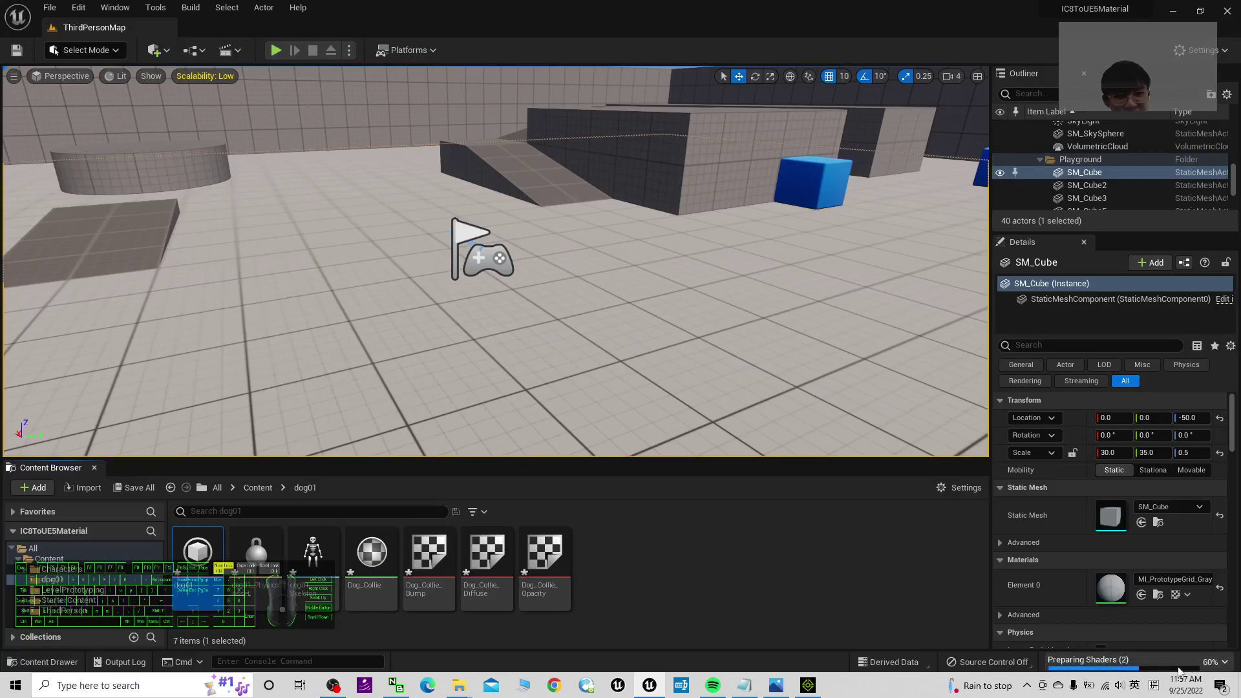
{"action": "left_click", "coordinate": [333, 685]}
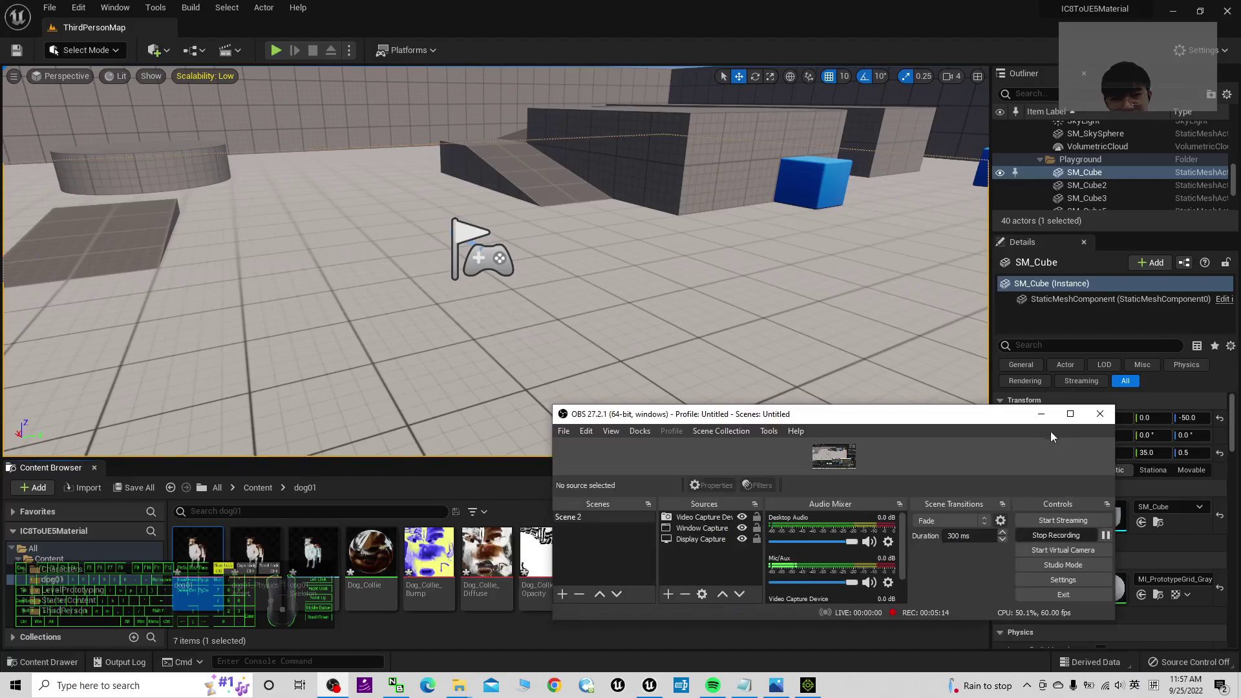
{"action": "left_click", "coordinate": [1040, 414]}
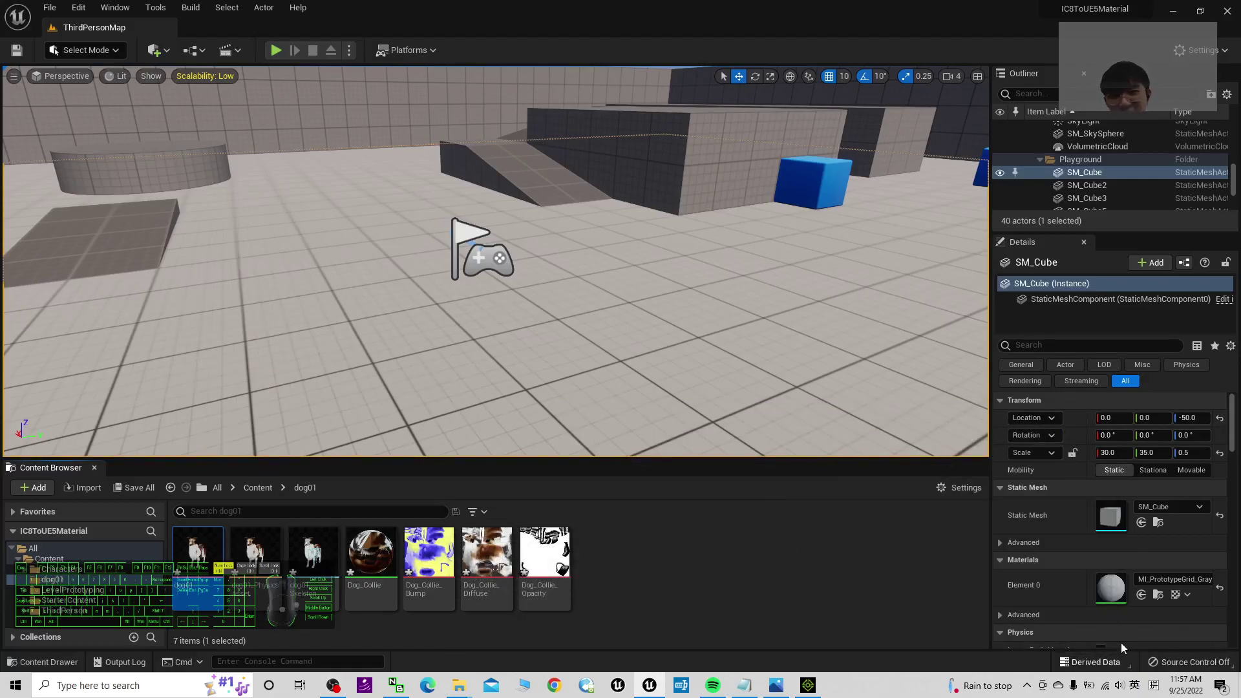
Inspect the dog01 mesh's material from several angles, compare it with the Dog_Collie prop in iClone, and close the mesh editor.
{"action": "double_click", "coordinate": [198, 549]}
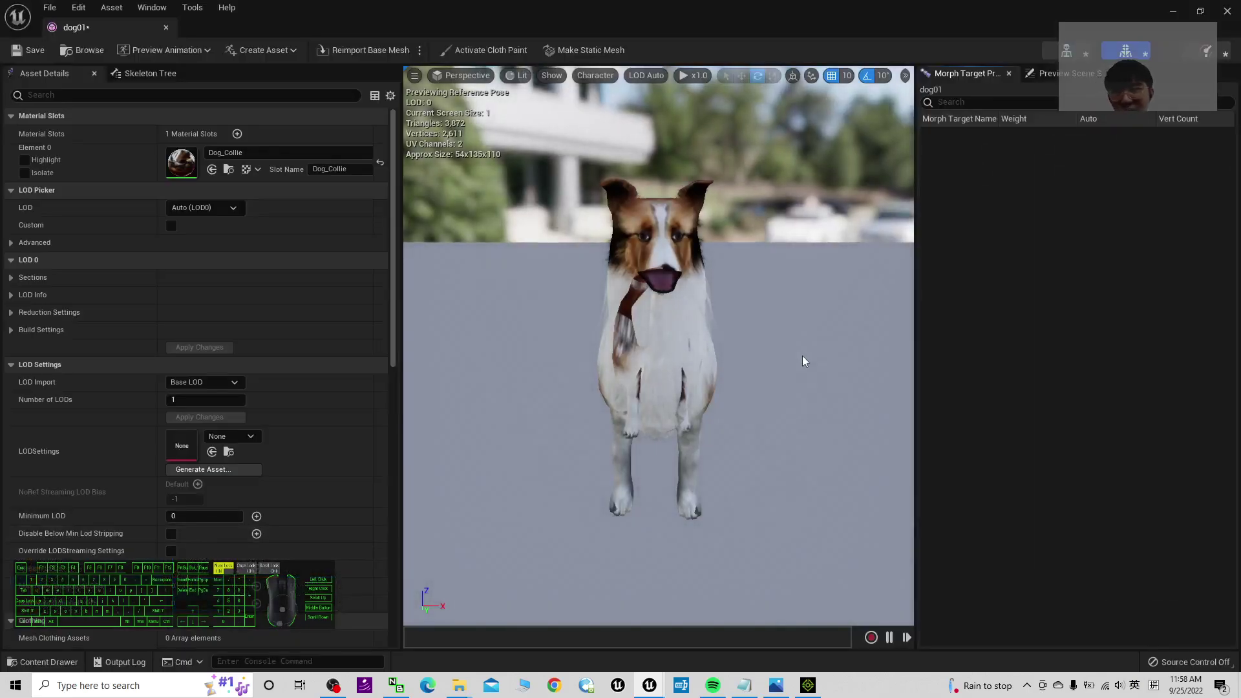
{"action": "left_click", "coordinate": [796, 363]}
{"action": "left_click_drag", "start_coordinate": [796, 363], "coordinate": [754, 571]}
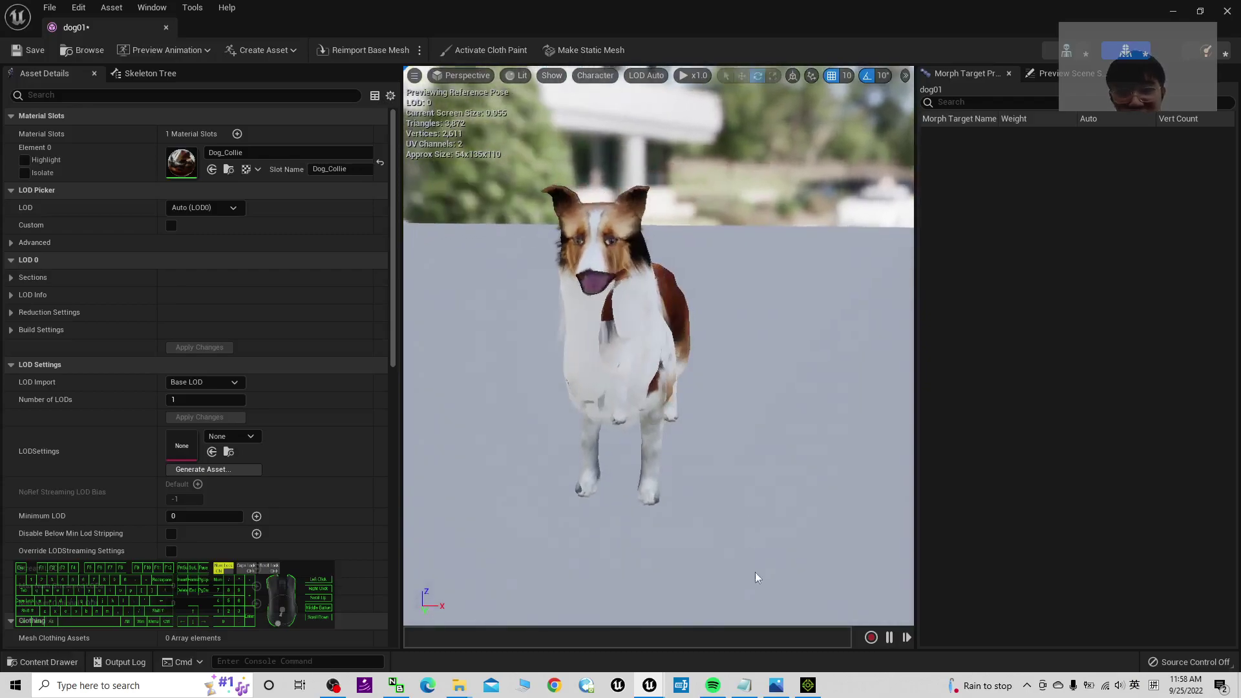
{"action": "left_click", "coordinate": [807, 686]}
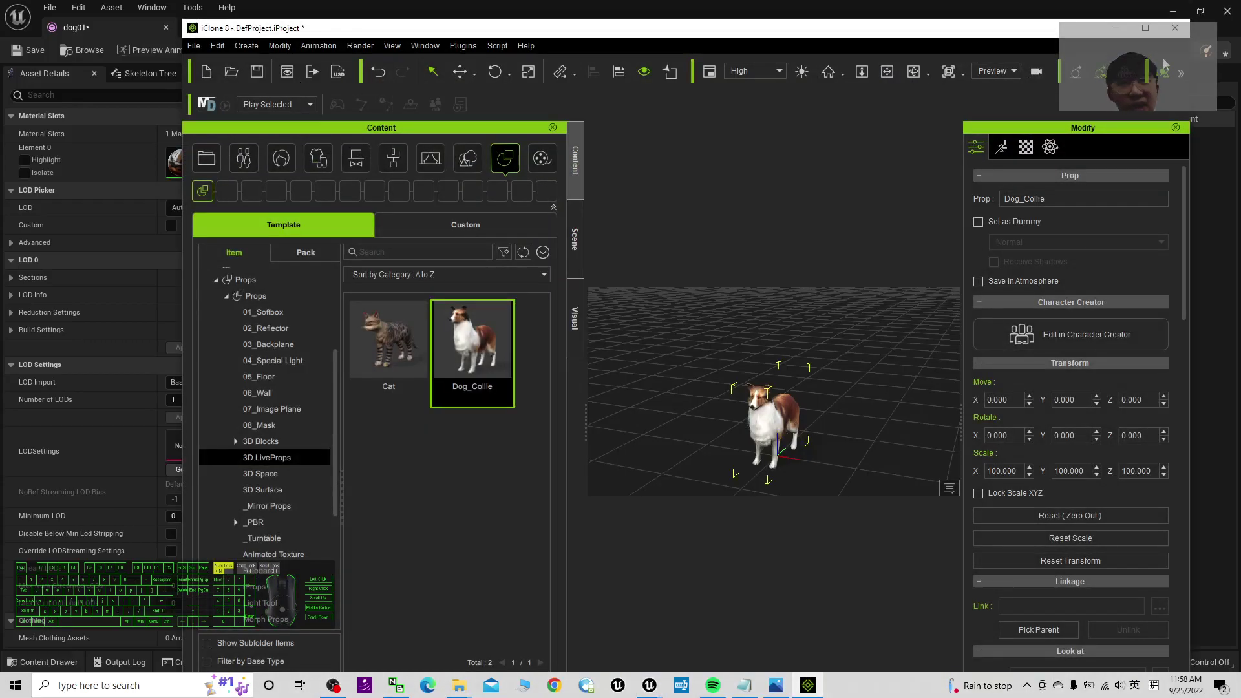
{"action": "left_click", "coordinate": [1115, 28]}
{"action": "left_click_drag", "start_coordinate": [729, 346], "coordinate": [621, 311]}
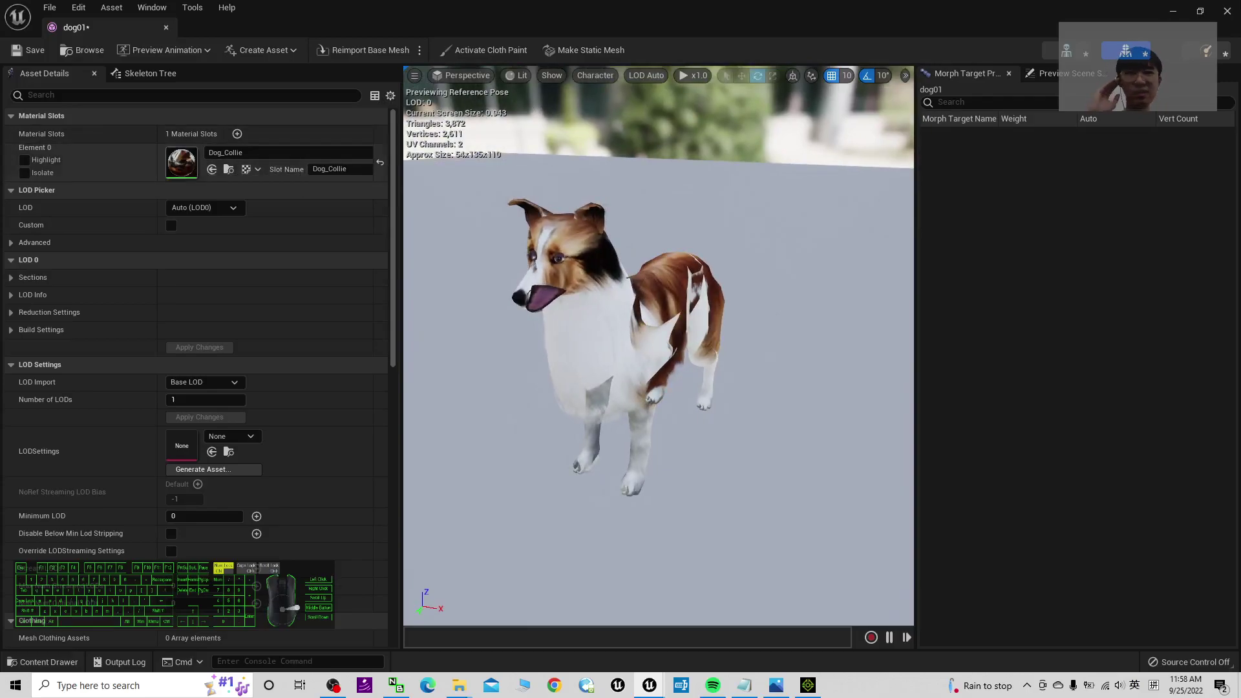
{"action": "left_click", "coordinate": [1225, 11]}
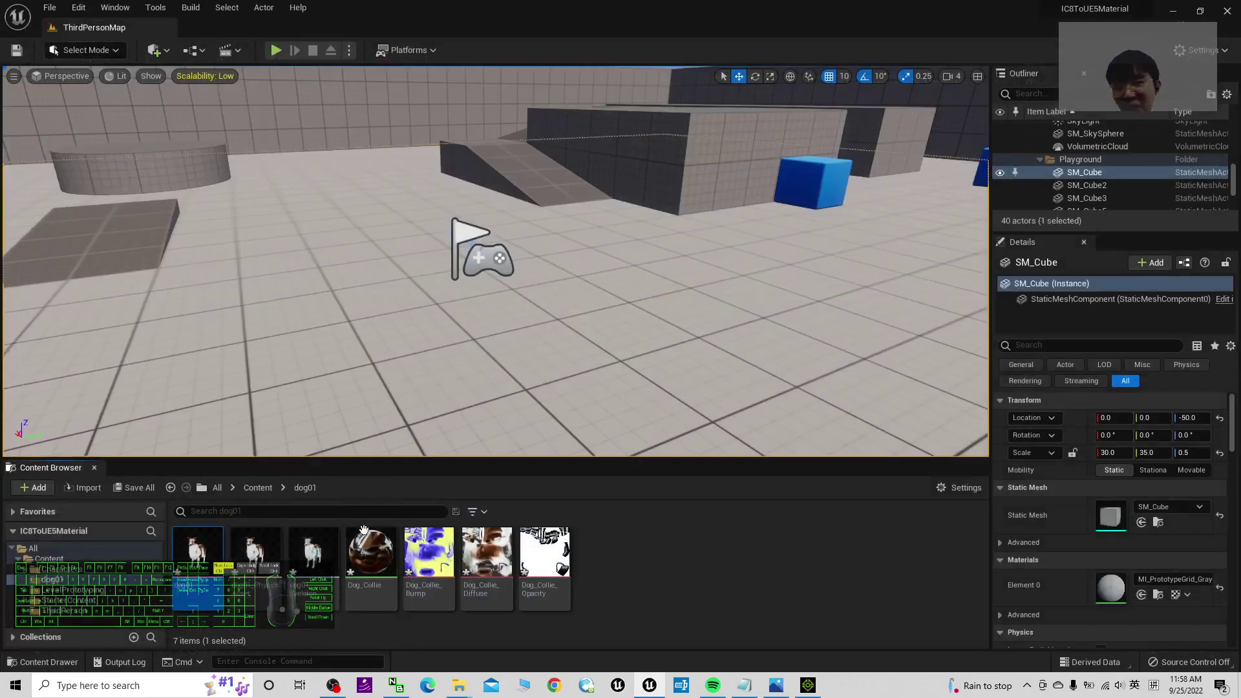
Reopen the dog01 skeletal mesh and compare it with the before-and-after example in cover.jpg.
{"action": "double_click", "coordinate": [194, 550]}
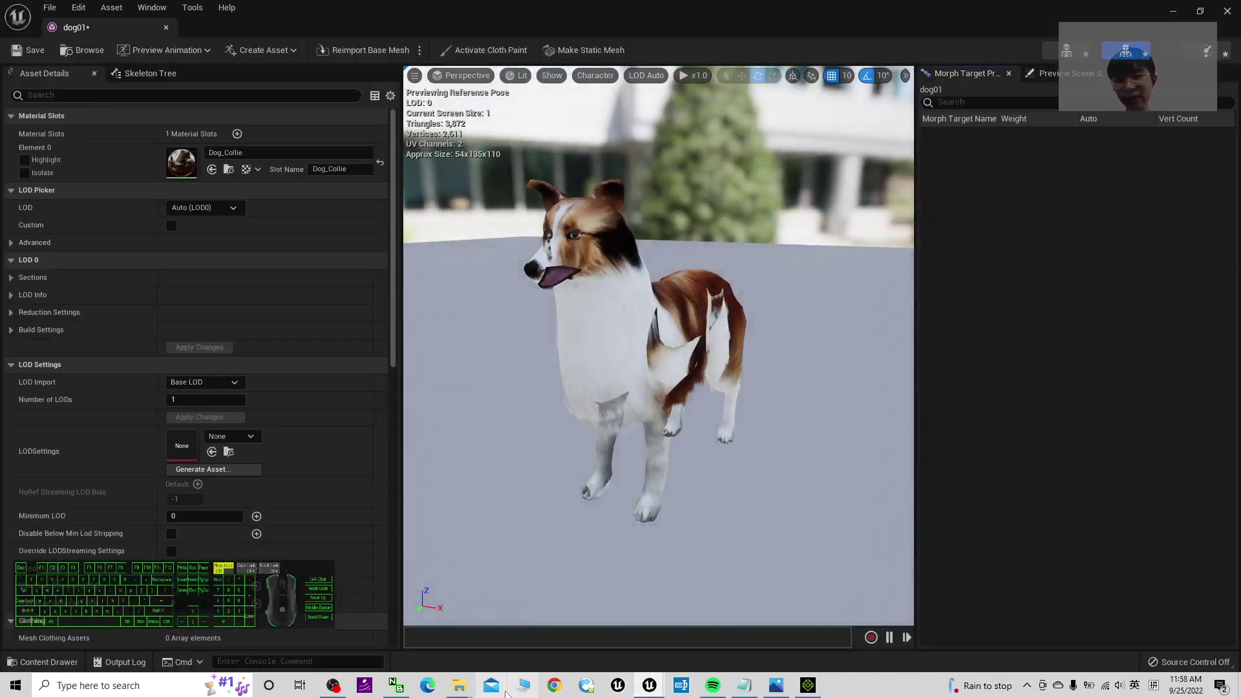
{"action": "left_click", "coordinate": [775, 686]}
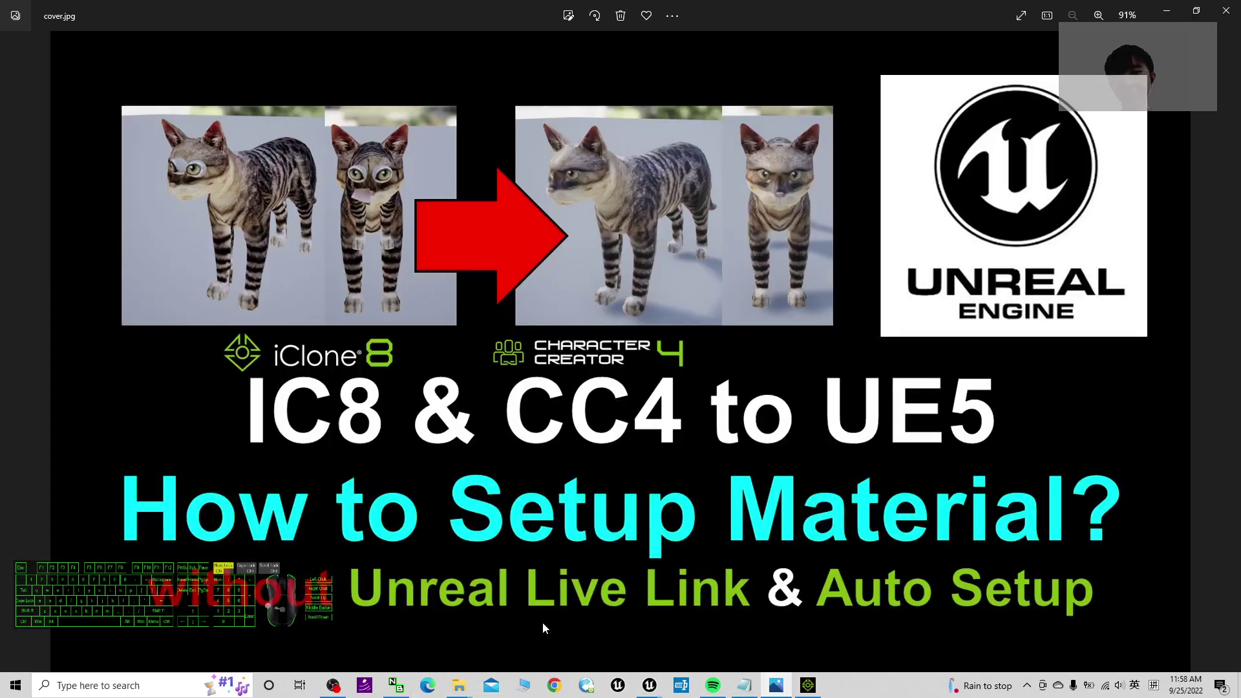
{"action": "left_click", "coordinate": [1226, 10]}
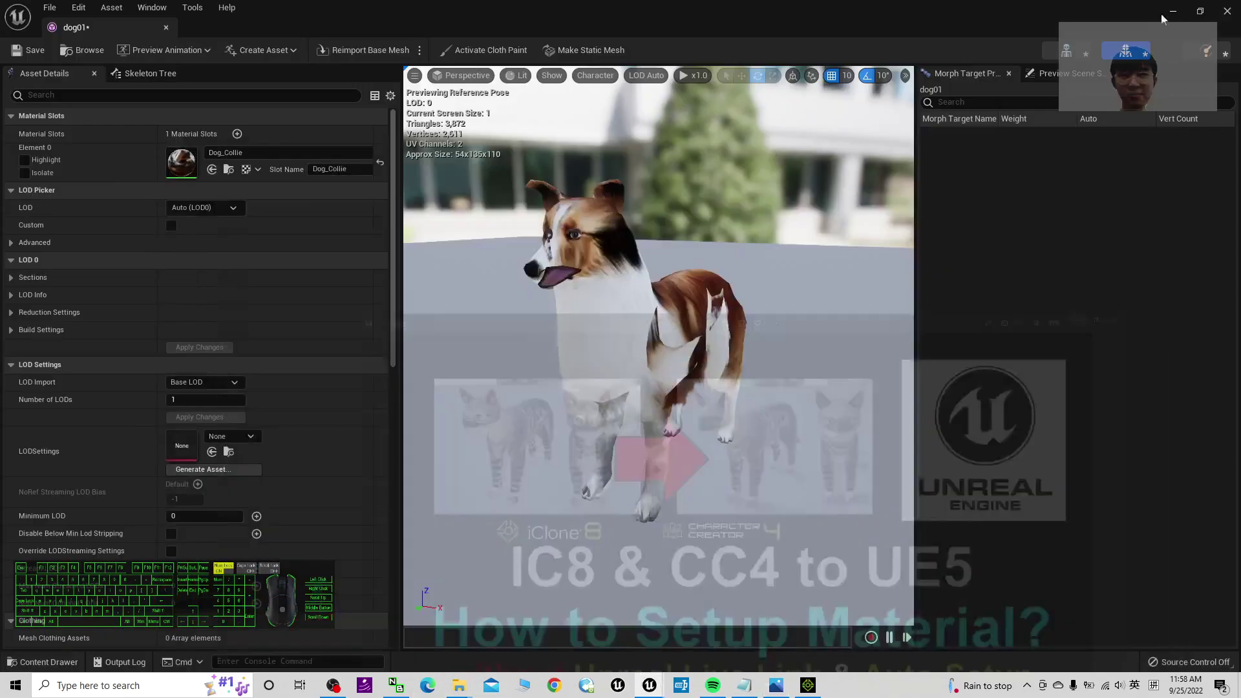
Open the mesh's Dog_Collie material and spread the output node and the three texture samples apart in the graph.
{"action": "left_click", "coordinate": [185, 168]}
{"action": "double_click", "coordinate": [185, 168]}
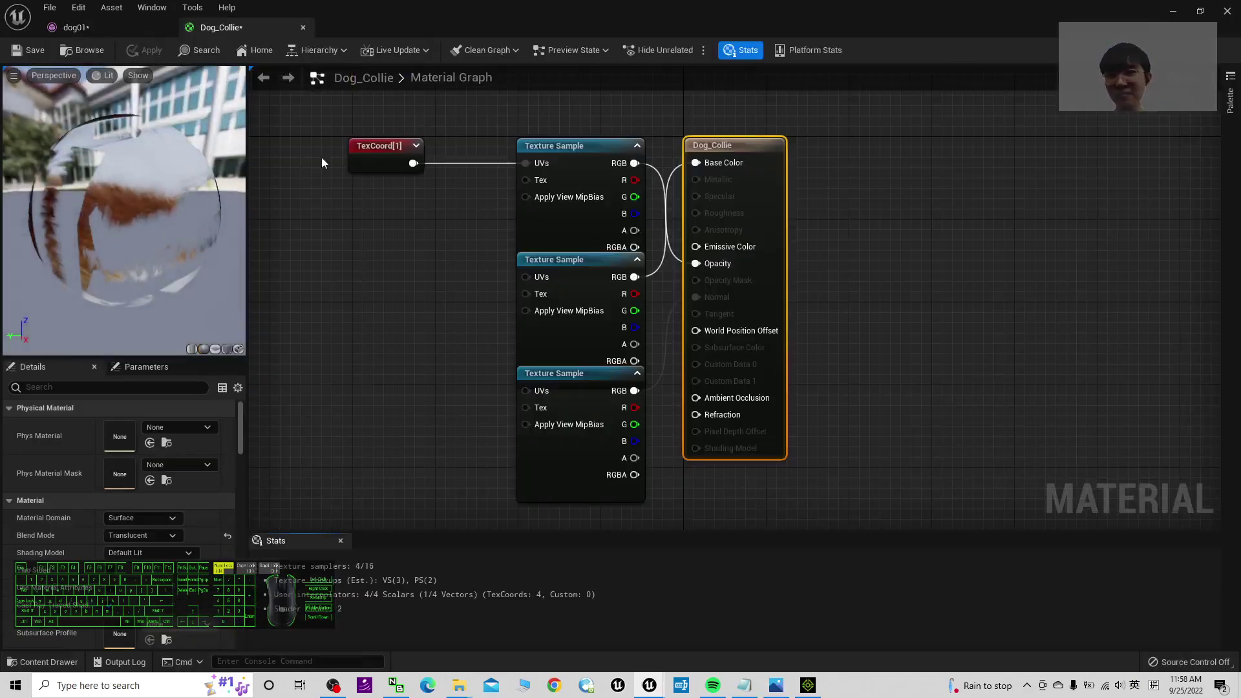
{"action": "left_click_drag", "start_coordinate": [759, 165], "coordinate": [935, 165]}
{"action": "left_click_drag", "start_coordinate": [565, 263], "coordinate": [713, 115]}
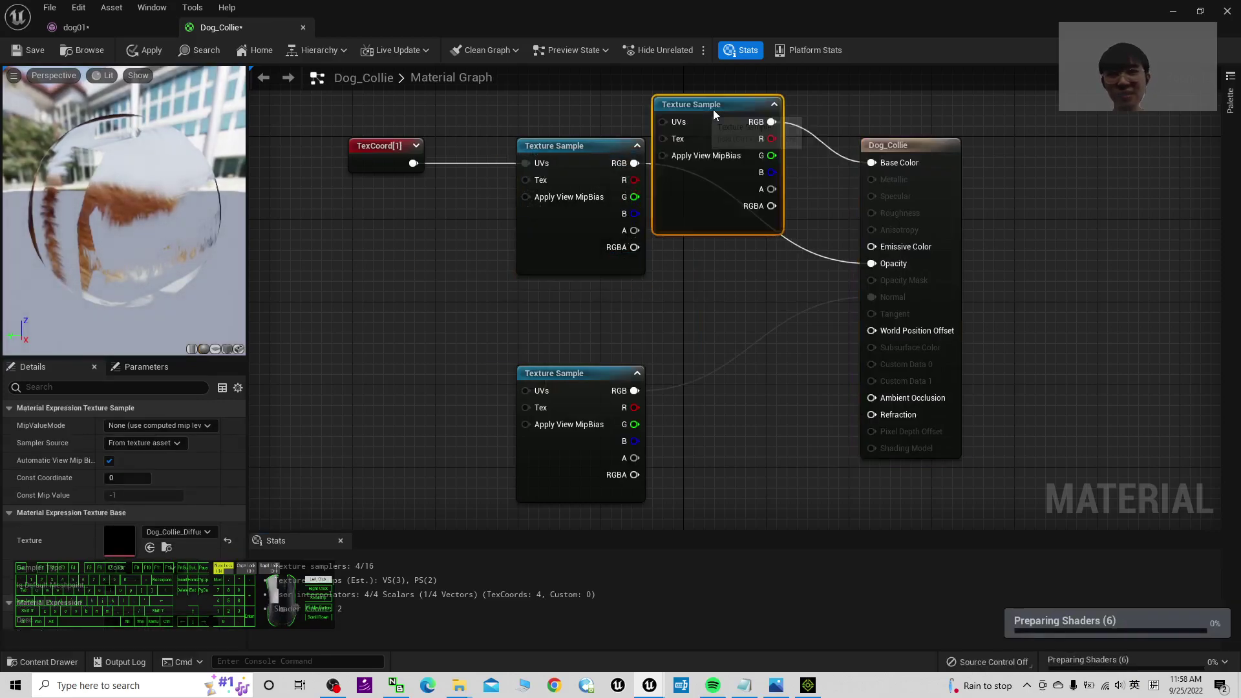
{"action": "key", "text": "ctrl+z"}
{"action": "left_click_drag", "start_coordinate": [583, 386], "coordinate": [586, 426]}
{"action": "left_click_drag", "start_coordinate": [444, 259], "coordinate": [484, 270]}
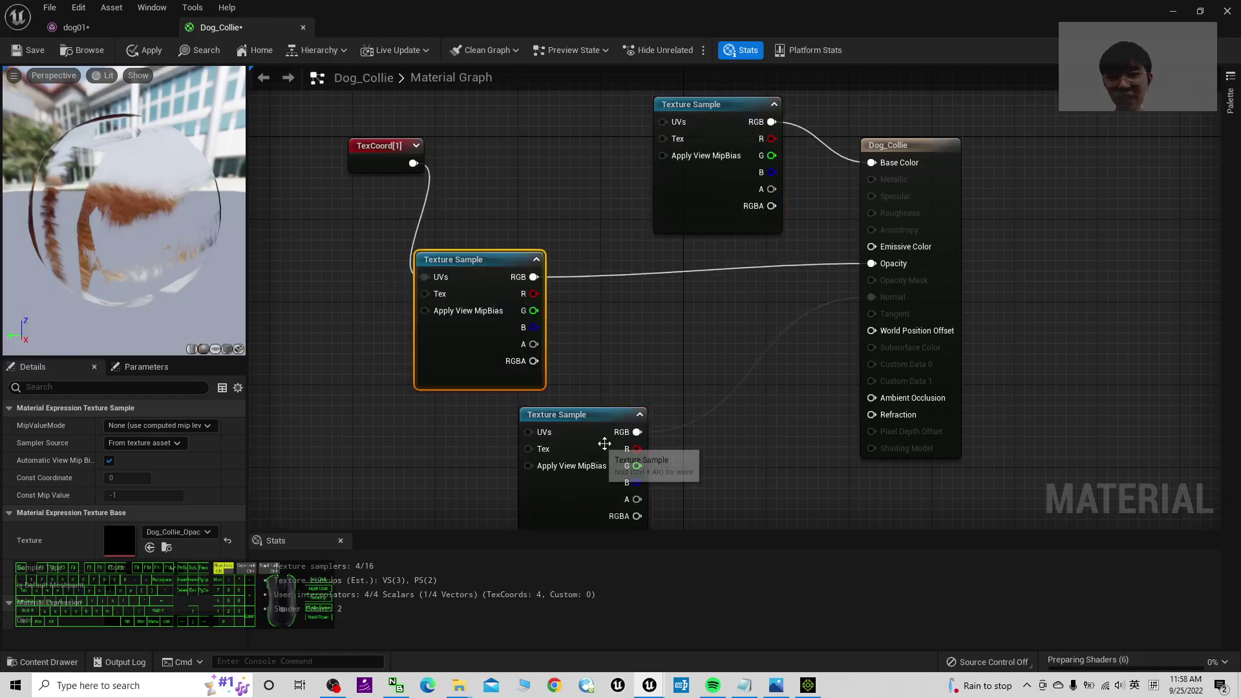
Look over the texture samples in the Dog_Collie graph and close the editor, discarding the material changes.
{"action": "scroll", "coordinate": [604, 443], "scroll_direction": "down", "scroll_amount": 2}
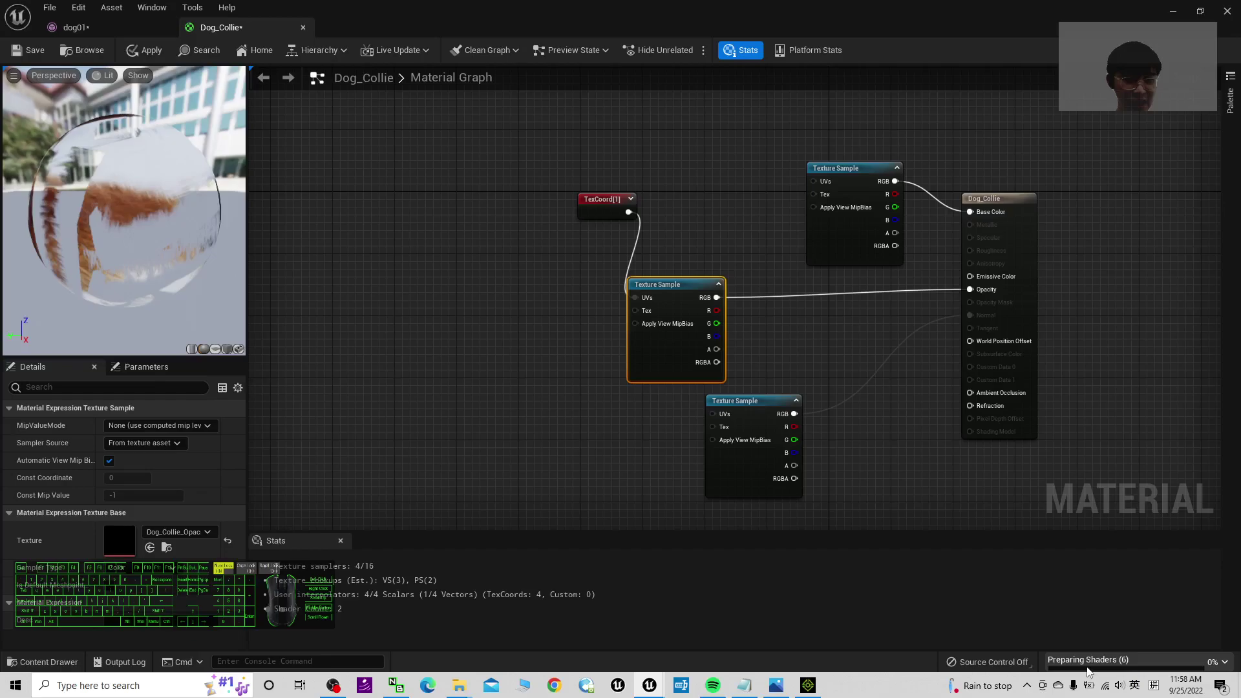
{"action": "left_click", "coordinate": [334, 686]}
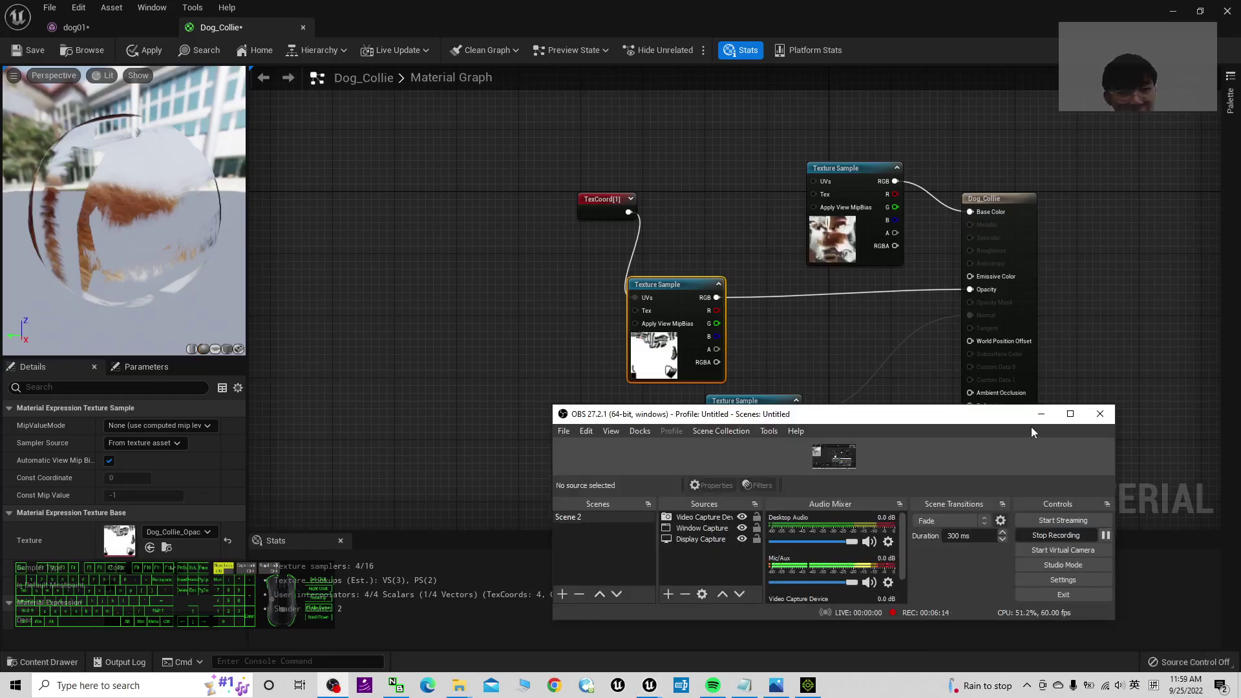
{"action": "left_click", "coordinate": [1047, 406]}
{"action": "scroll", "coordinate": [804, 366], "scroll_direction": "up", "scroll_amount": 1}
{"action": "scroll", "coordinate": [986, 282], "scroll_direction": "down", "scroll_amount": 1}
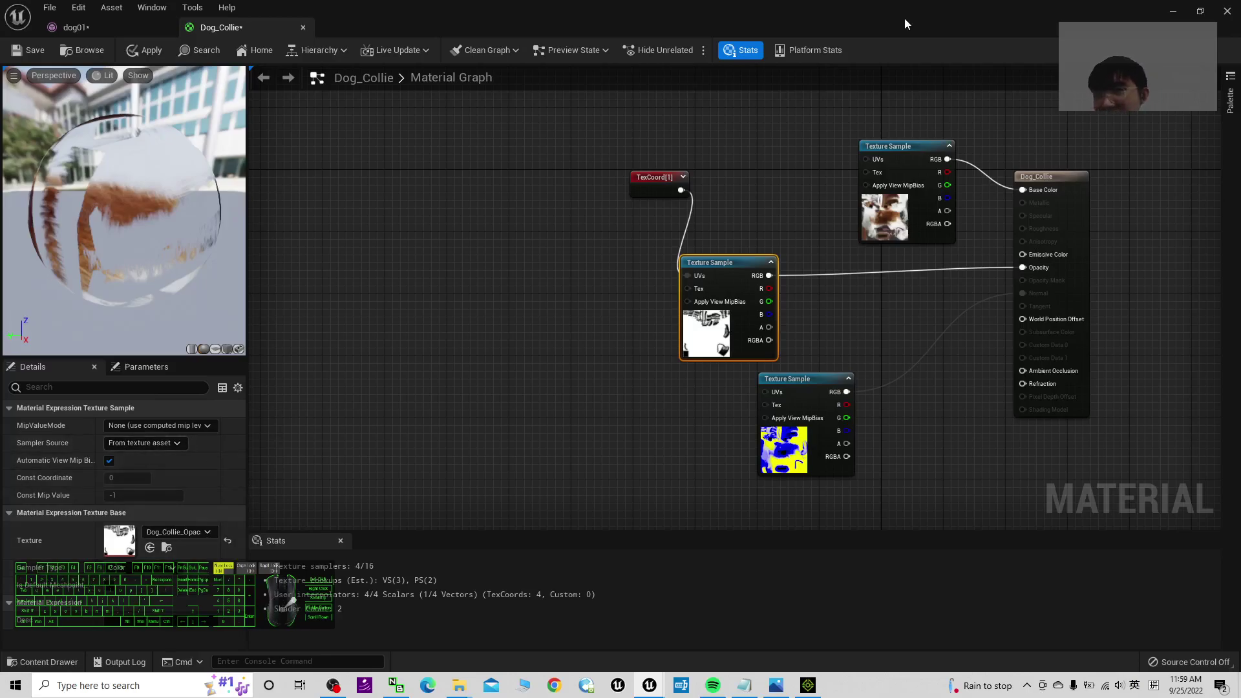
{"action": "left_click", "coordinate": [1227, 12]}
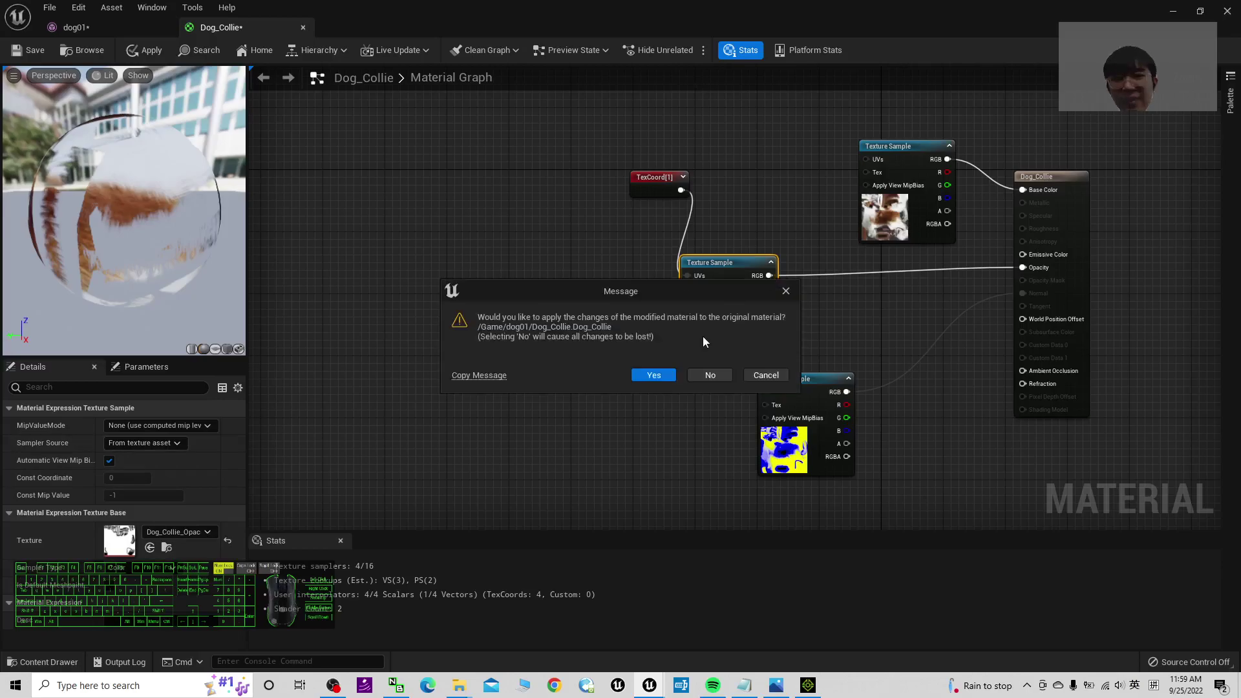
{"action": "left_click", "coordinate": [719, 377]}
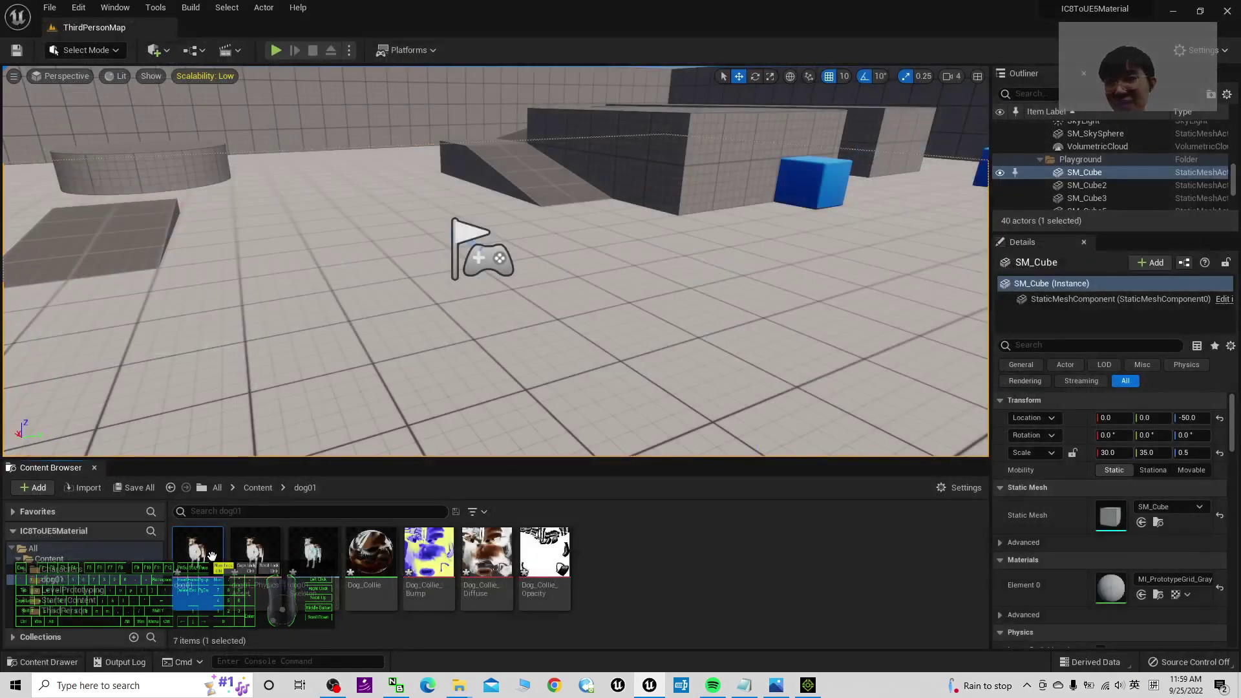
Open the dog01 mesh's Dog_Collie material and separate the output node and the diffuse, opacity and bump texture samples in the graph.
{"action": "double_click", "coordinate": [201, 560]}
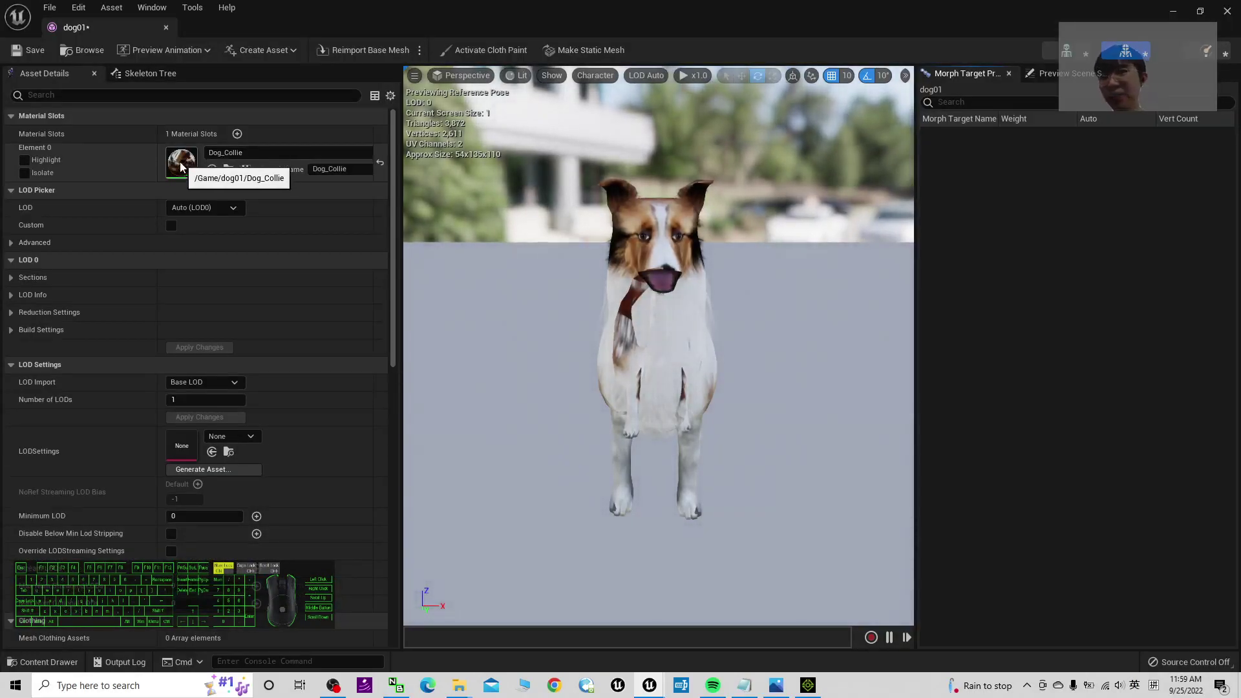
{"action": "double_click", "coordinate": [181, 166]}
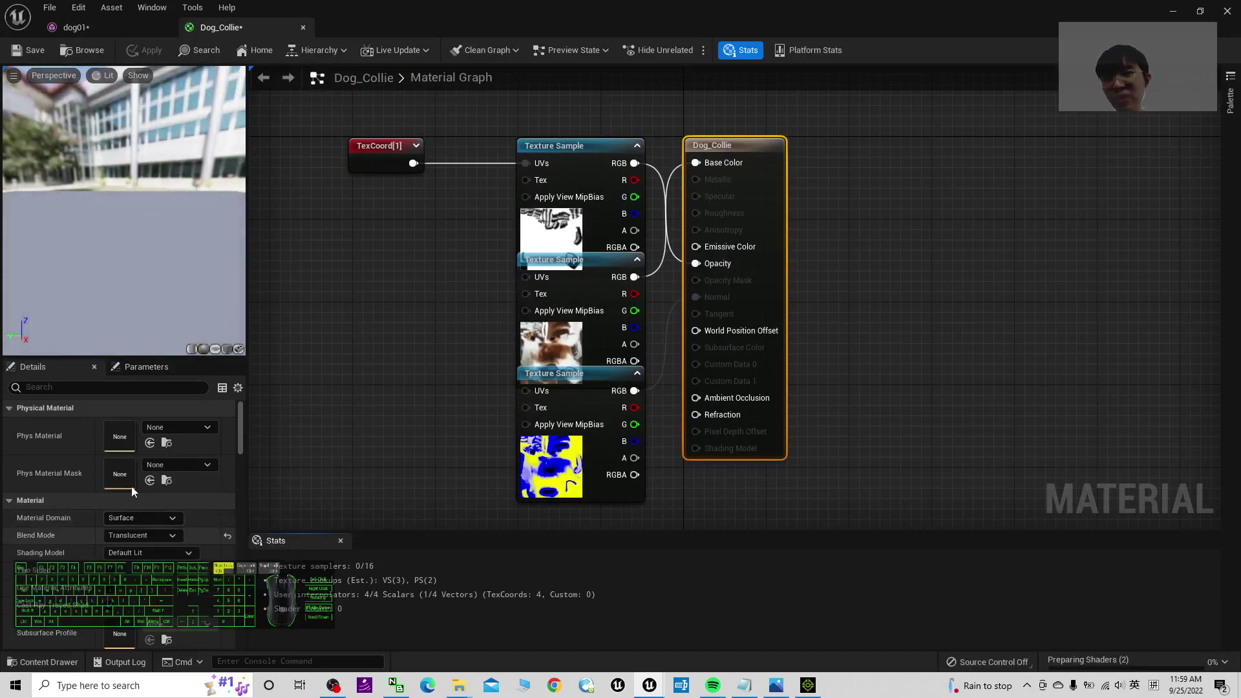
{"action": "left_click_drag", "start_coordinate": [722, 148], "coordinate": [932, 158]}
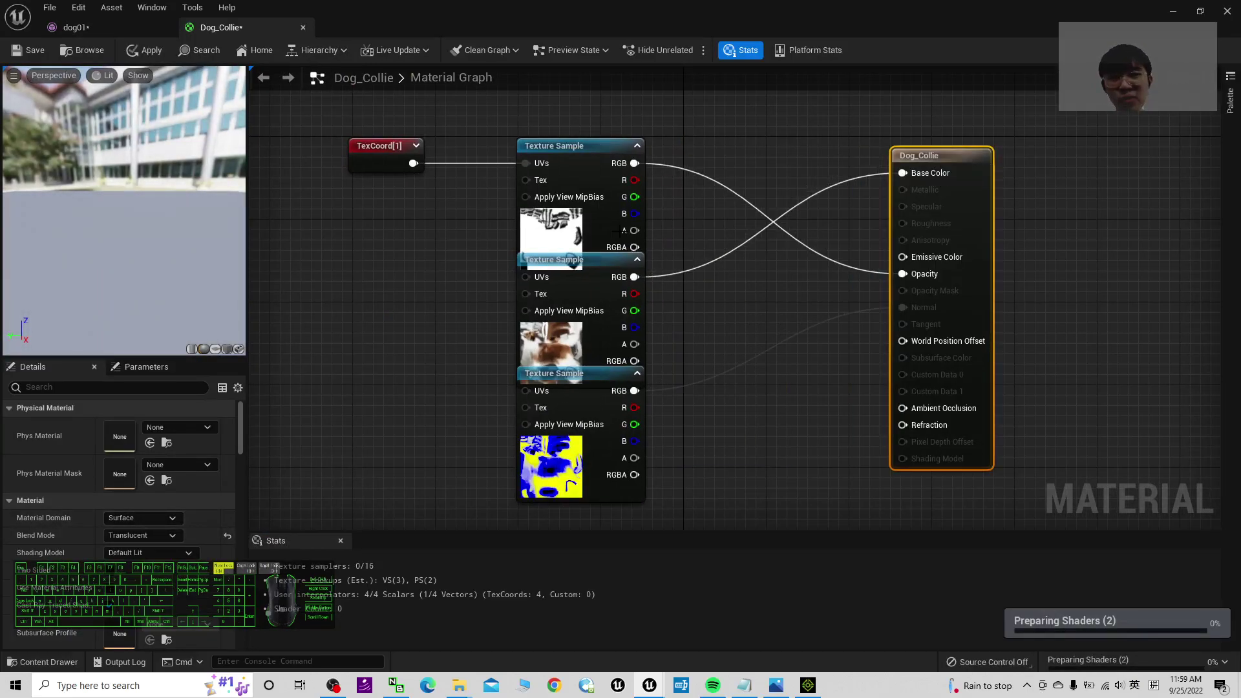
{"action": "left_click_drag", "start_coordinate": [595, 259], "coordinate": [794, 134]}
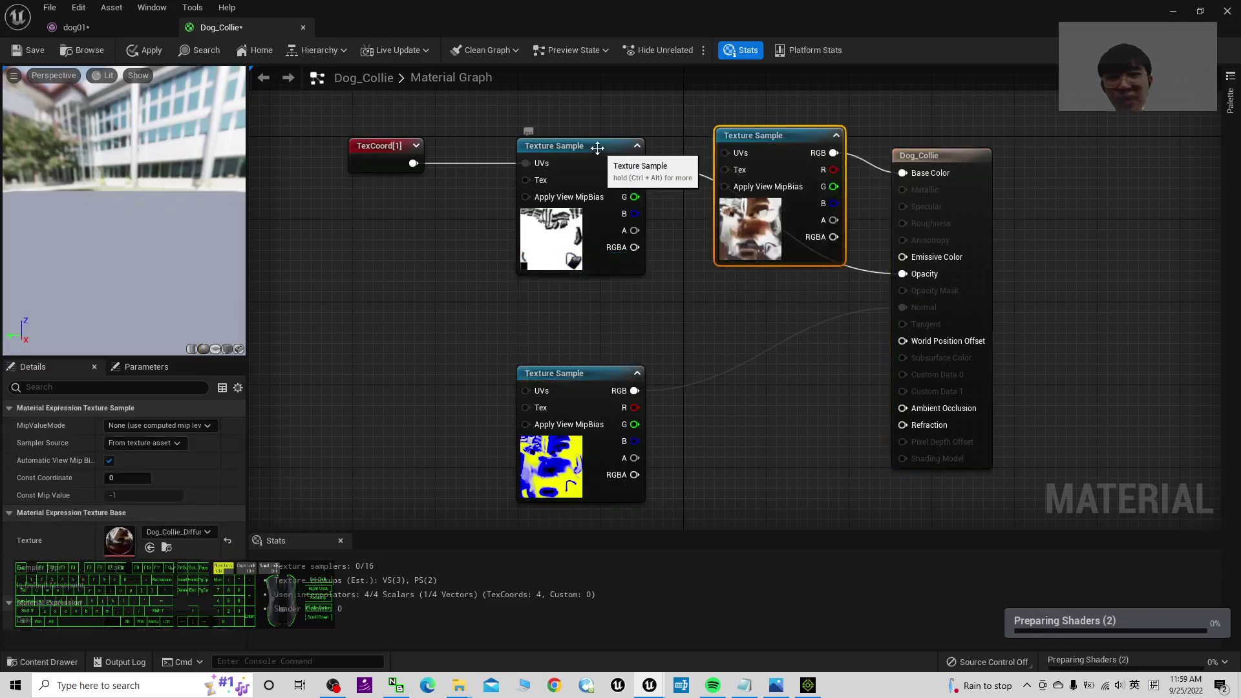
{"action": "left_click_drag", "start_coordinate": [595, 150], "coordinate": [482, 223]}
{"action": "left_click_drag", "start_coordinate": [773, 130], "coordinate": [698, 114]}
{"action": "left_click_drag", "start_coordinate": [582, 373], "coordinate": [625, 400]}
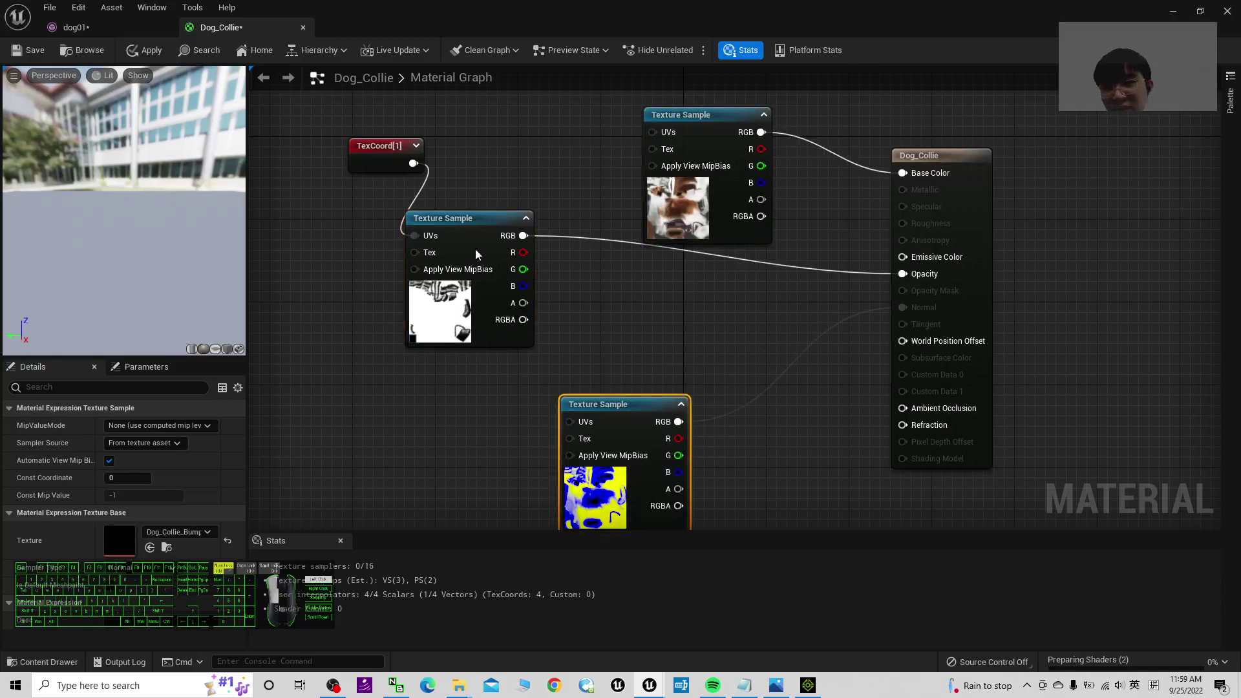
{"action": "left_click_drag", "start_coordinate": [469, 217], "coordinate": [489, 259]}
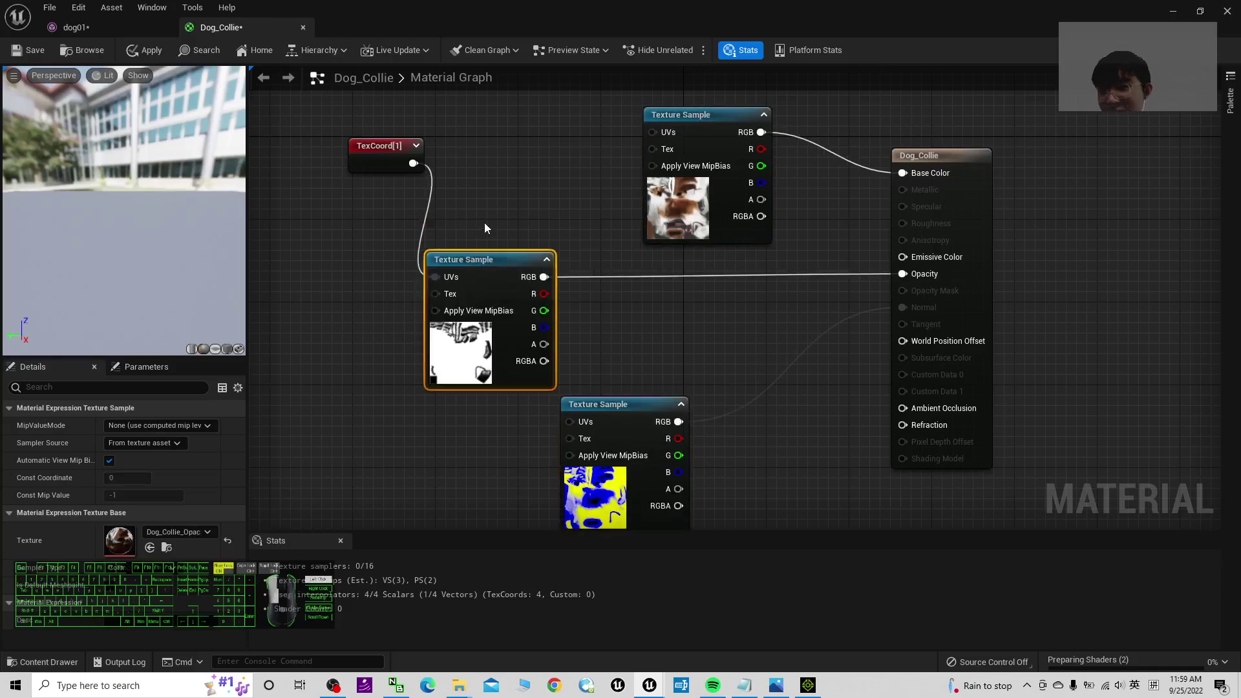
Set the Dog_Collie material's blend mode to Masked.
{"action": "left_click", "coordinate": [295, 313]}
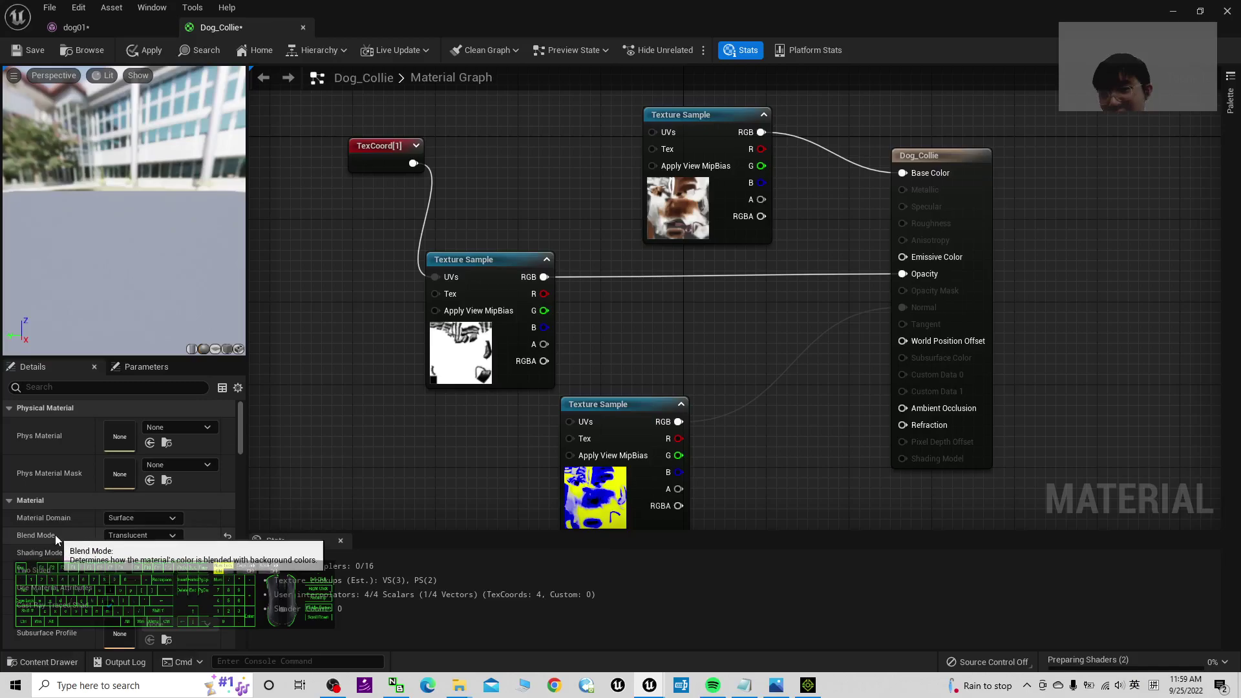
{"action": "left_click", "coordinate": [147, 536]}
{"action": "left_click", "coordinate": [130, 567]}
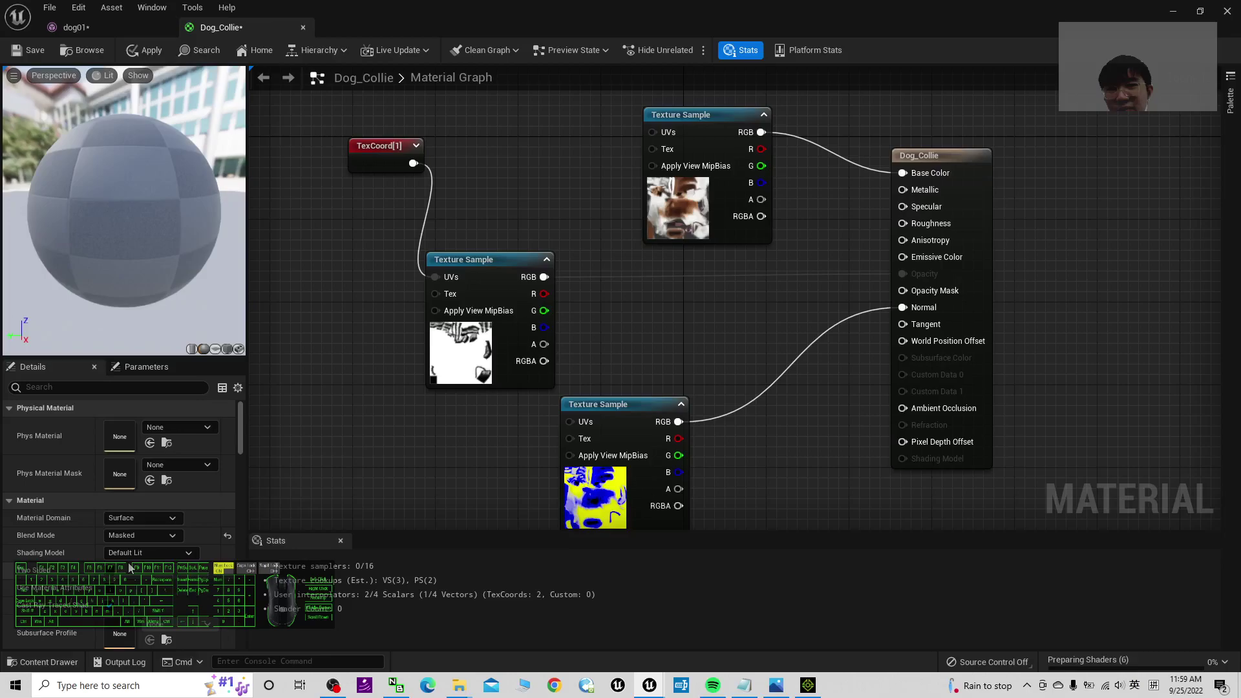
Rewire the opacity texture from Opacity to Opacity Mask, disconnect the bump texture from Normal, and save the material.
{"action": "left_click_drag", "start_coordinate": [554, 264], "coordinate": [762, 285]}
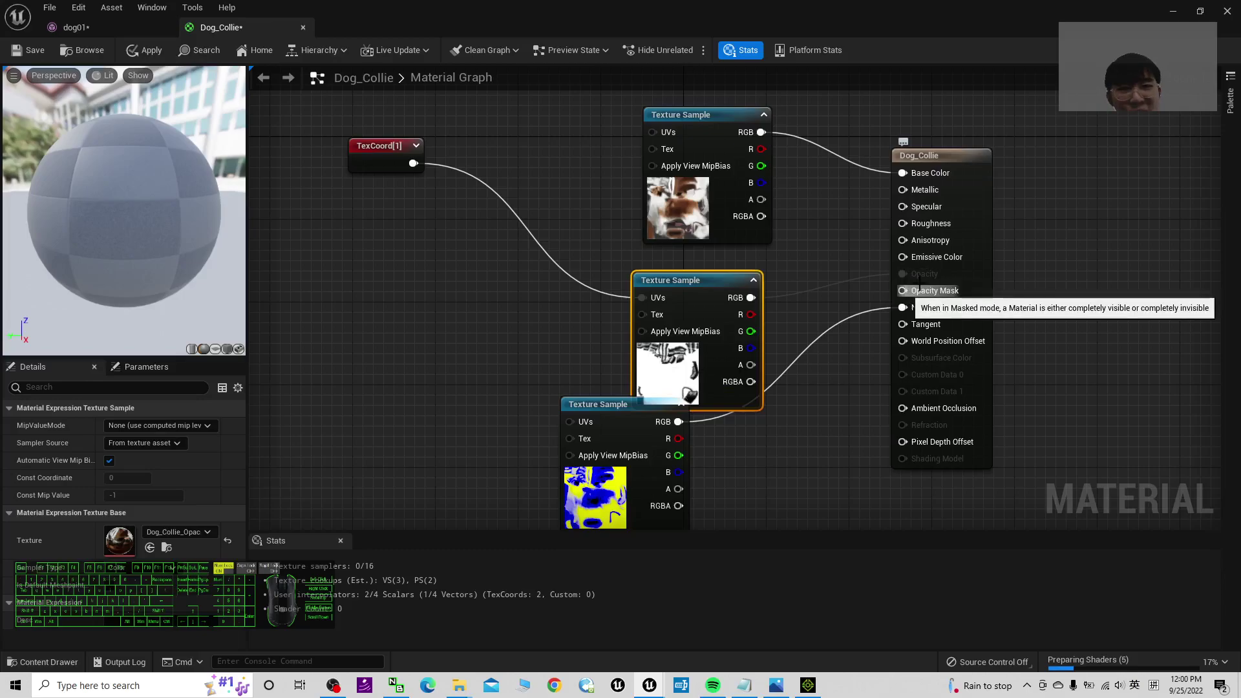
{"action": "left_click_drag", "start_coordinate": [903, 273], "coordinate": [869, 290], "text": "ctrl"}
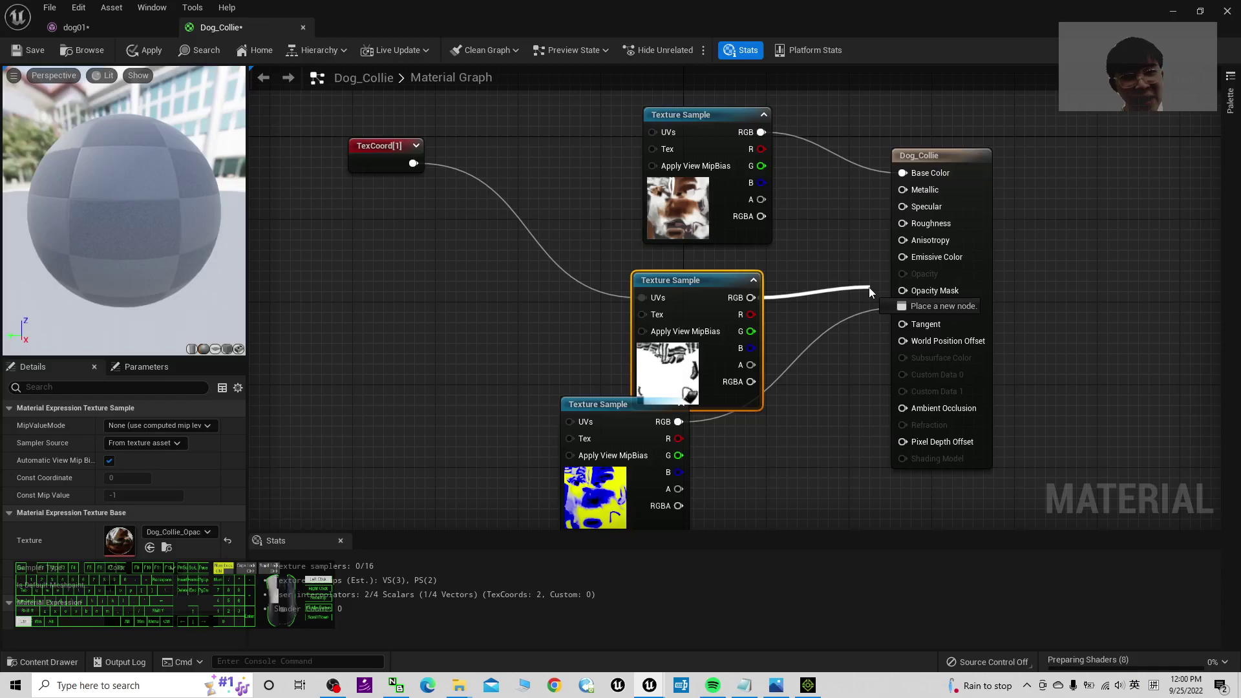
{"action": "left_click_drag", "start_coordinate": [870, 290], "coordinate": [903, 291], "text": "ctrl"}
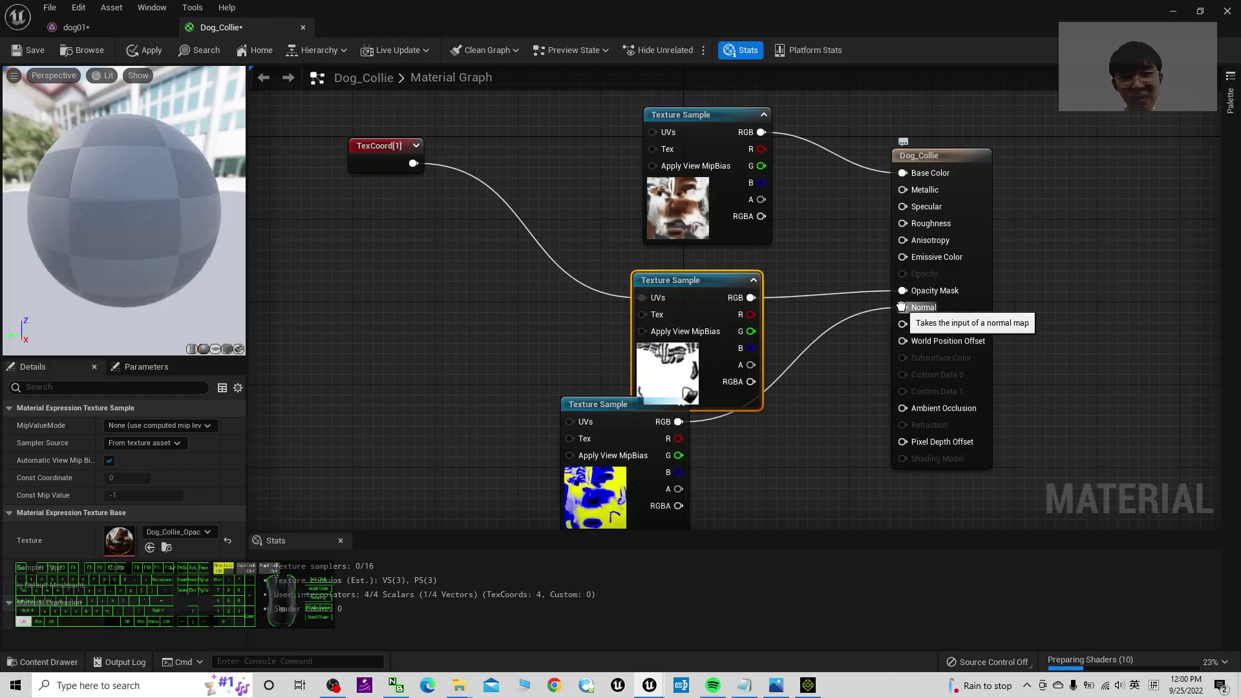
{"action": "left_click", "coordinate": [901, 306], "text": "alt"}
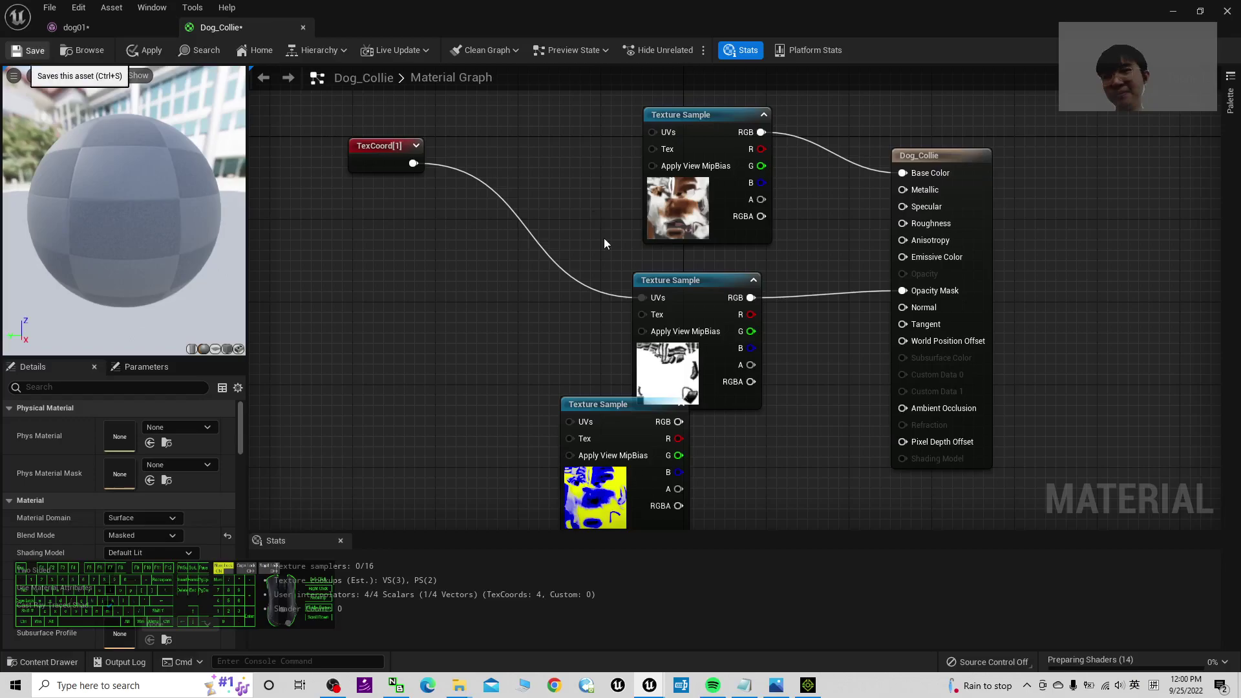
{"action": "key", "text": "ctrl+s"}
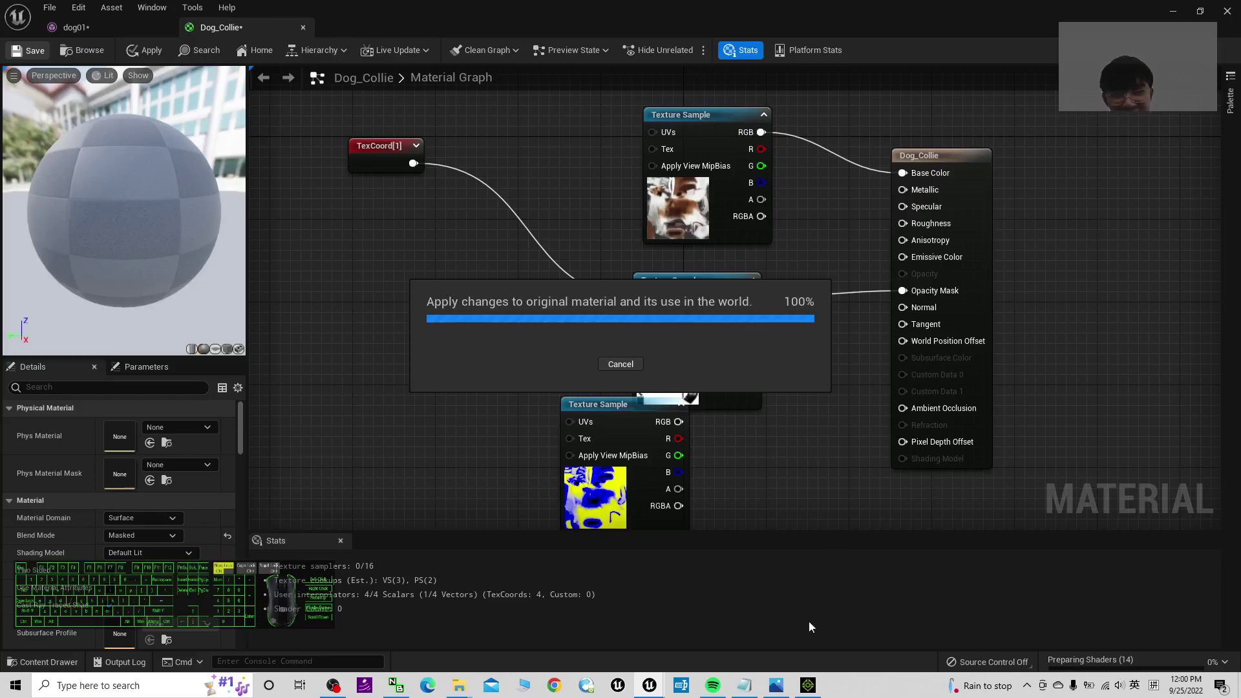
{"action": "left_click", "coordinate": [333, 685]}
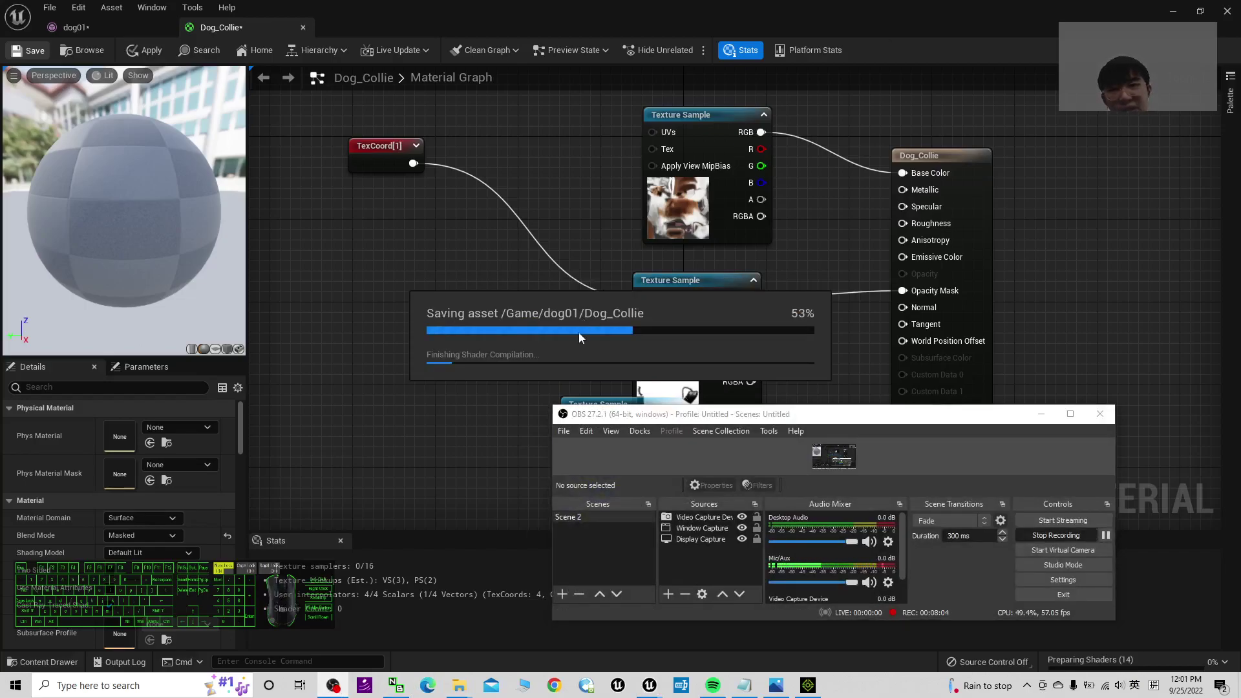
{"action": "left_click", "coordinate": [794, 363]}
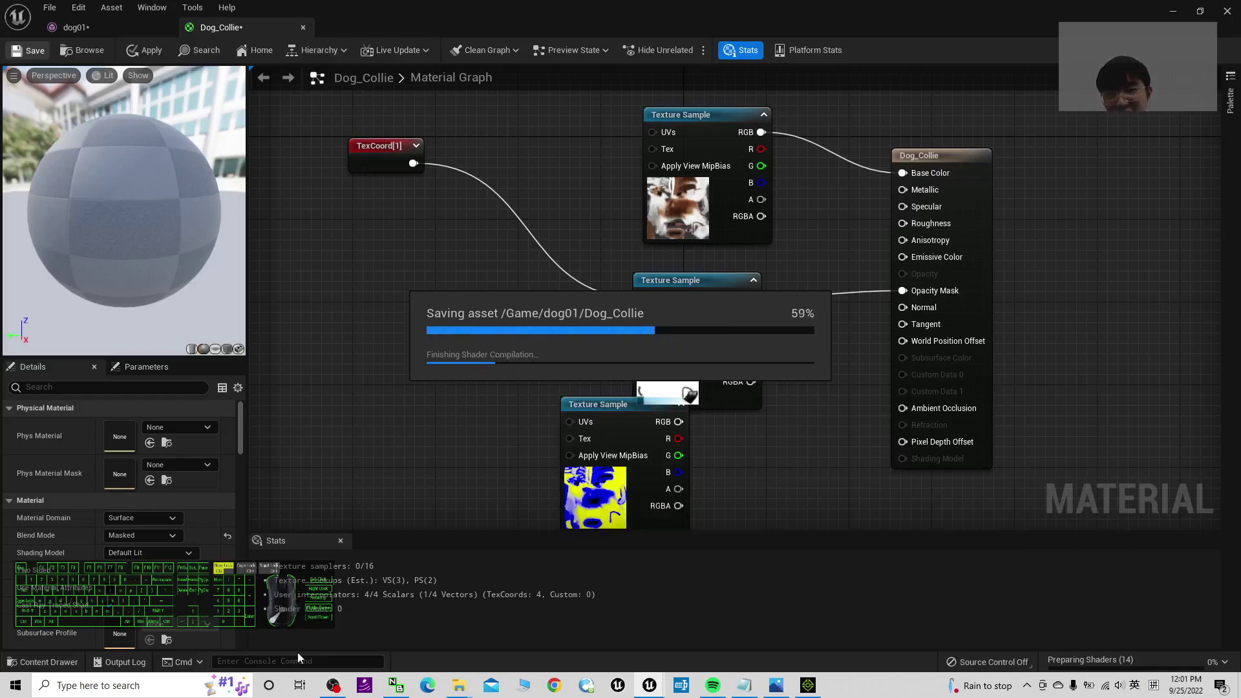
{"action": "left_click", "coordinate": [333, 684]}
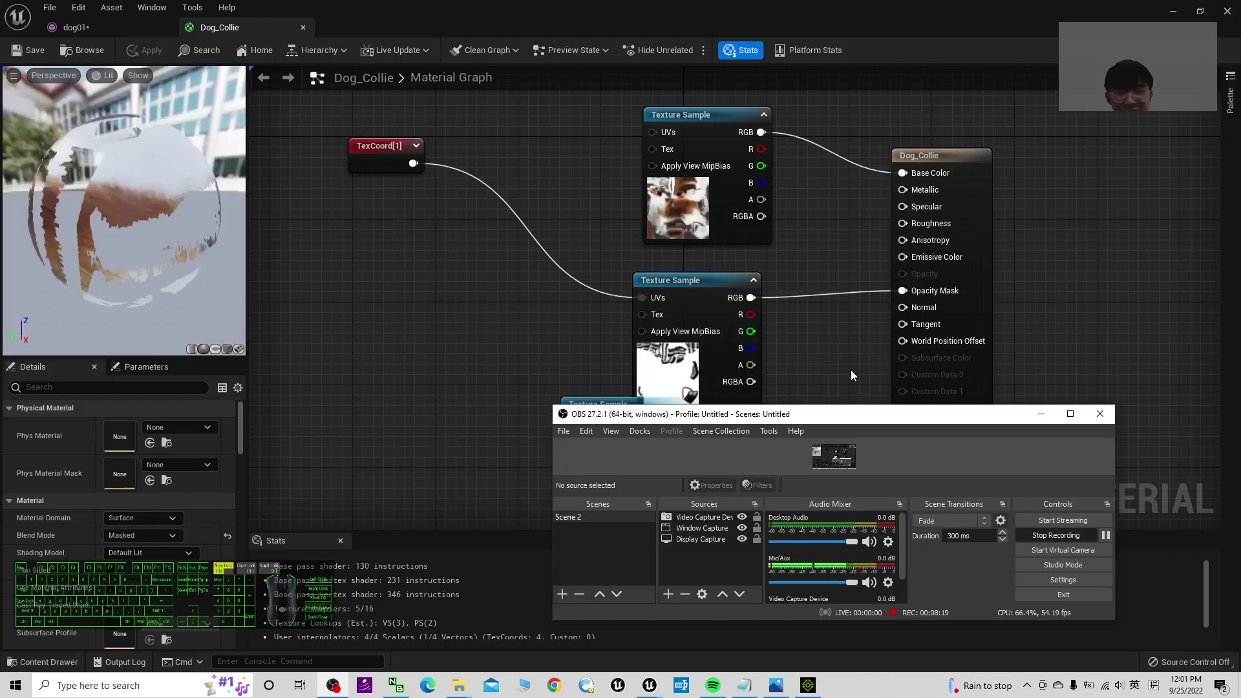
{"action": "left_click", "coordinate": [98, 316]}
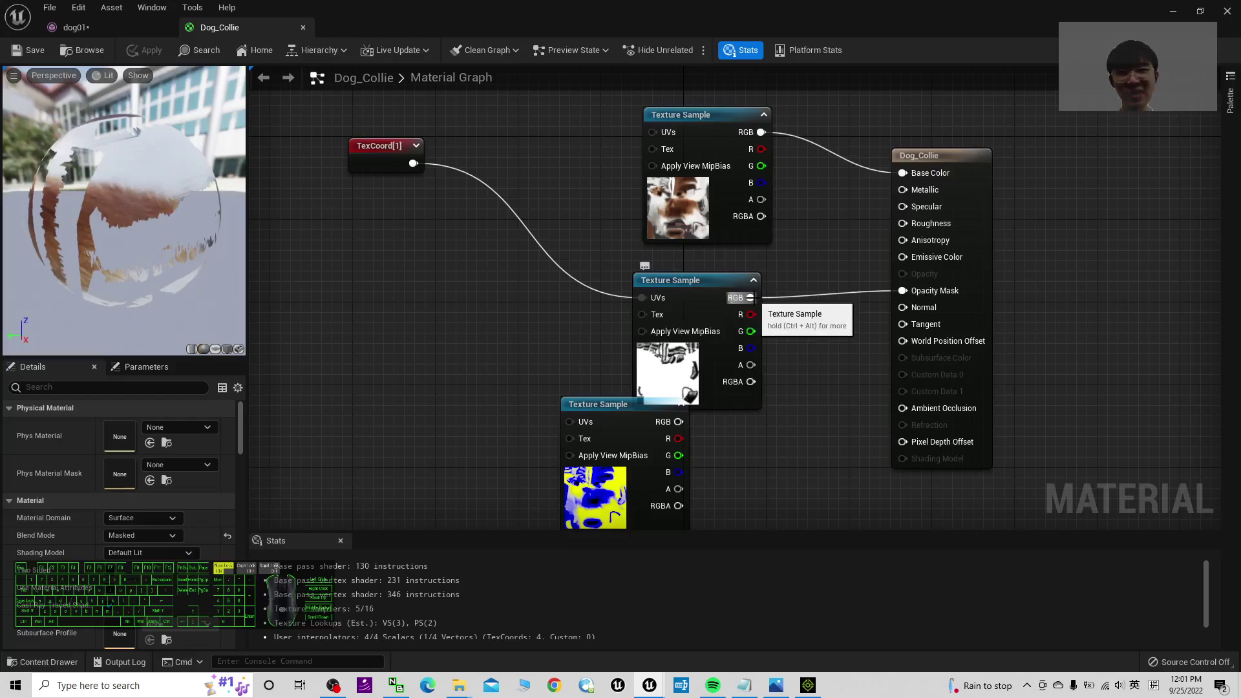
Close the Dog_Collie material editor, discarding the changes made since the last save.
{"action": "mouse_move", "coordinate": [749, 298]}
{"action": "left_mouse_down", "text": "ctrl"}
{"action": "mouse_move", "coordinate": [793, 326]}
{"action": "mouse_move", "coordinate": [750, 297]}
{"action": "left_mouse_up", "text": "ctrl"}
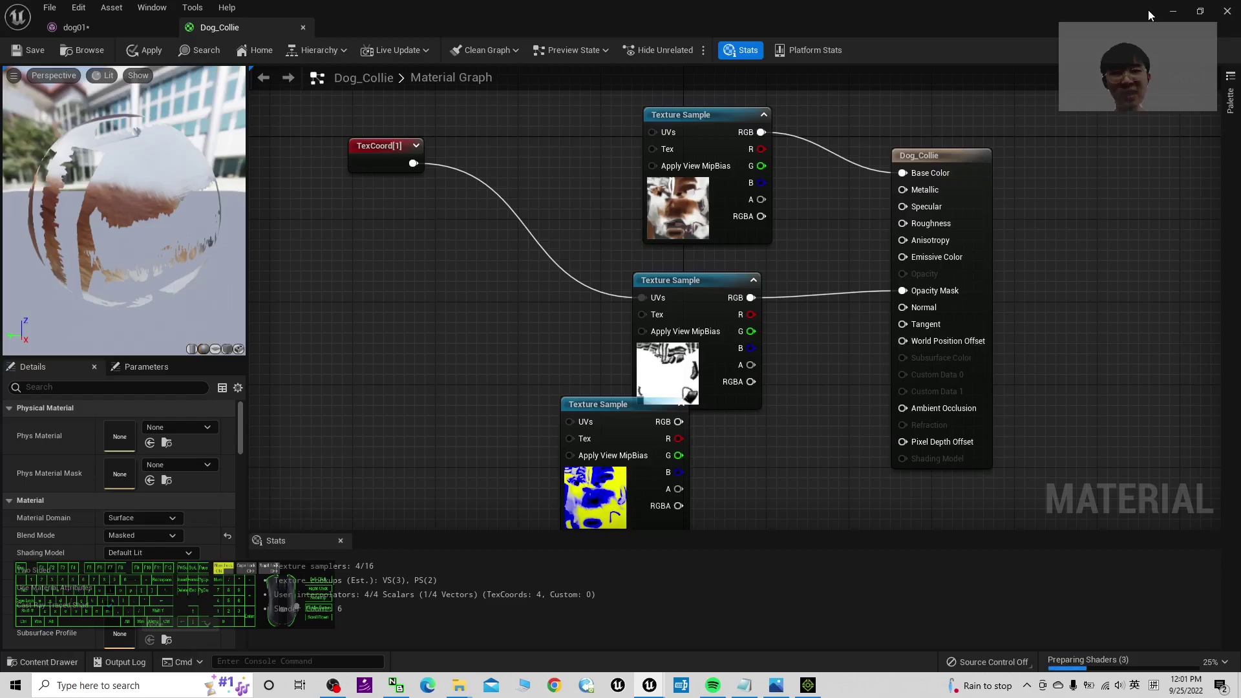
{"action": "left_click", "coordinate": [303, 29]}
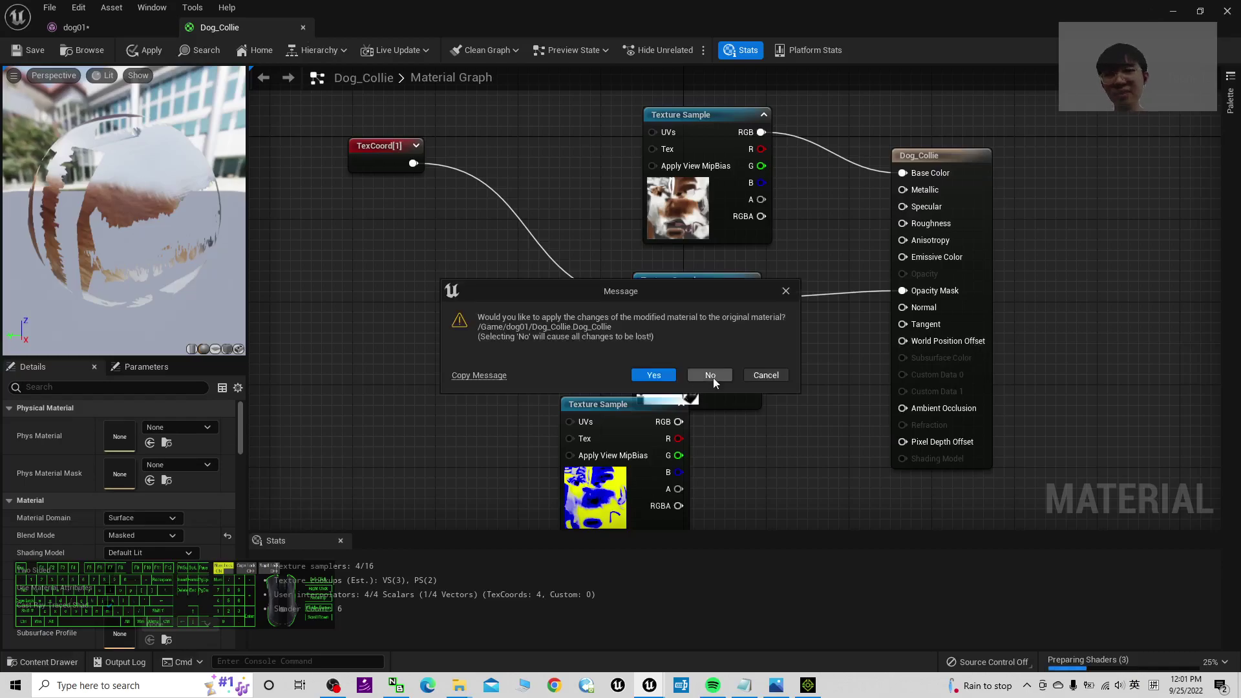
{"action": "left_click", "coordinate": [709, 375]}
Inspect the dog01 mesh from several angles in its preview and close the mesh editor.
{"action": "left_click_drag", "start_coordinate": [800, 343], "coordinate": [848, 289]}
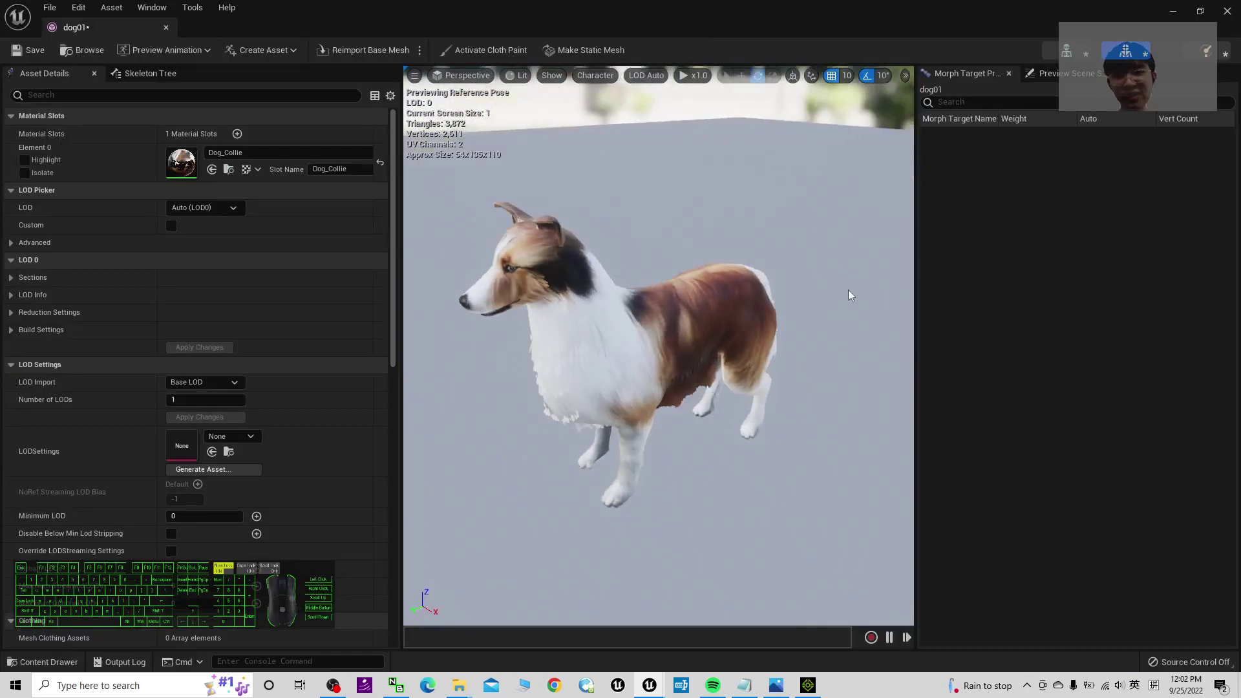
{"action": "left_click_drag", "start_coordinate": [554, 343], "coordinate": [413, 356]}
{"action": "left_click", "coordinate": [1225, 11]}
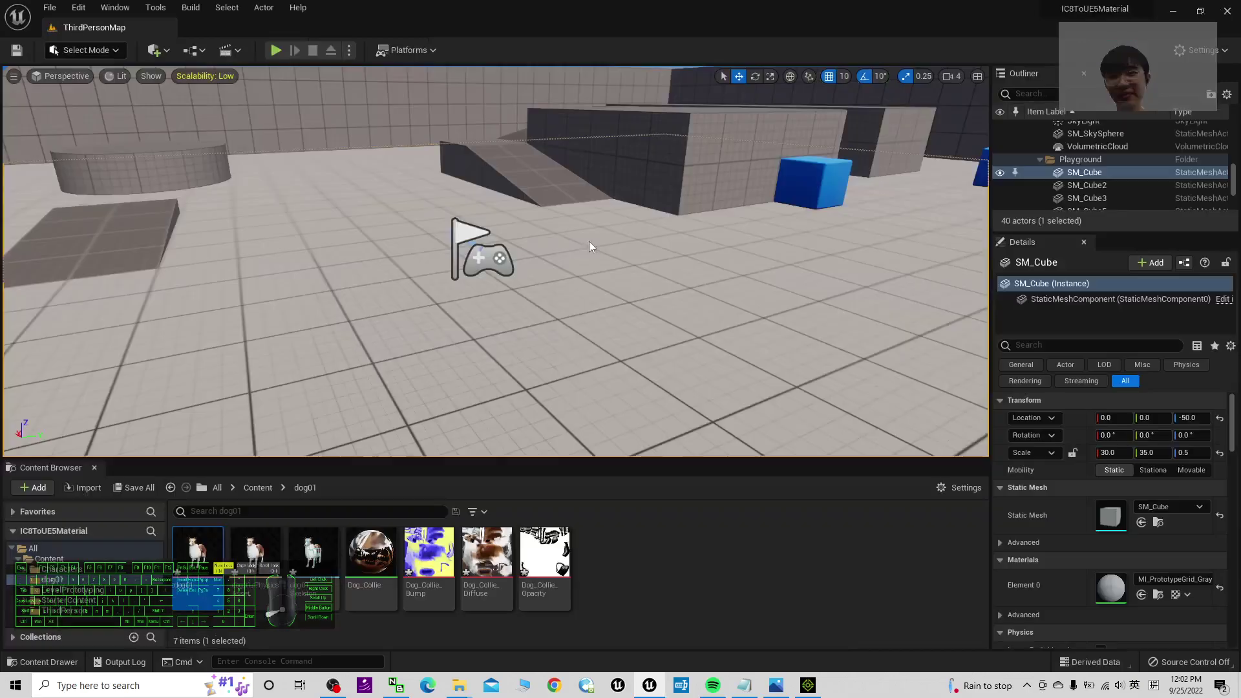
Place the dog01 skeletal mesh on the level floor near the player start, play-test the level, and stop the session.
{"action": "left_click_drag", "start_coordinate": [197, 549], "coordinate": [607, 339]}
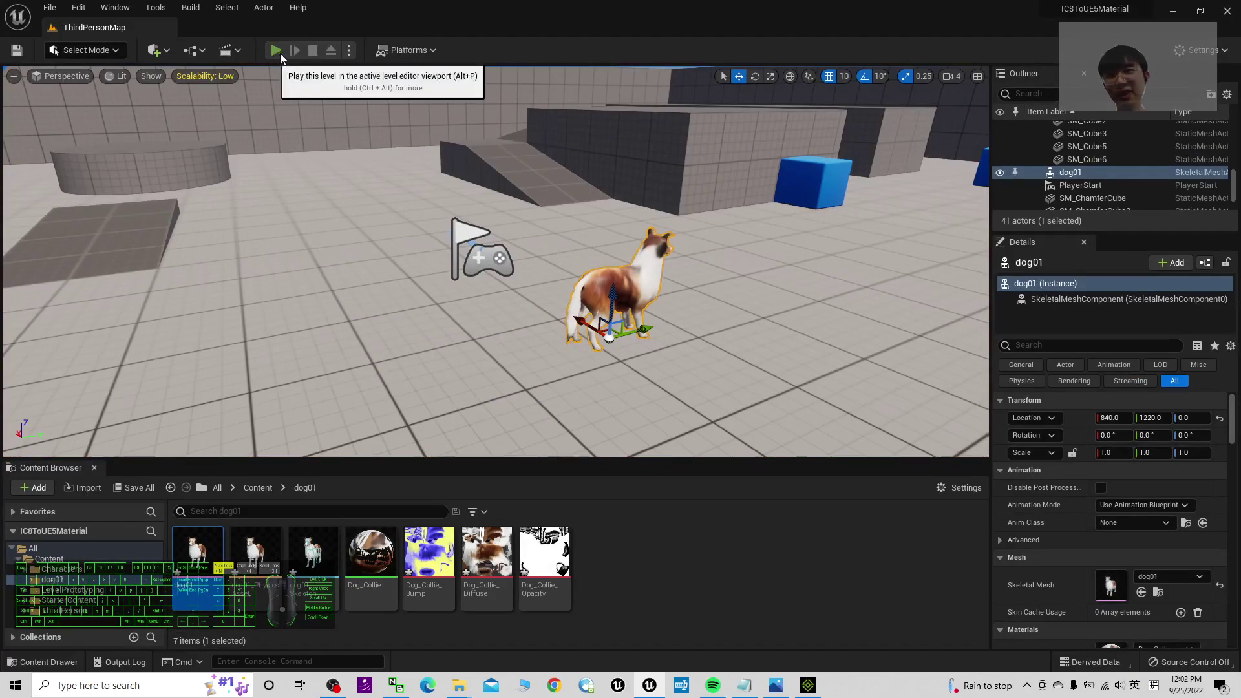
{"action": "left_click", "coordinate": [278, 51]}
{"action": "left_click", "coordinate": [696, 326]}
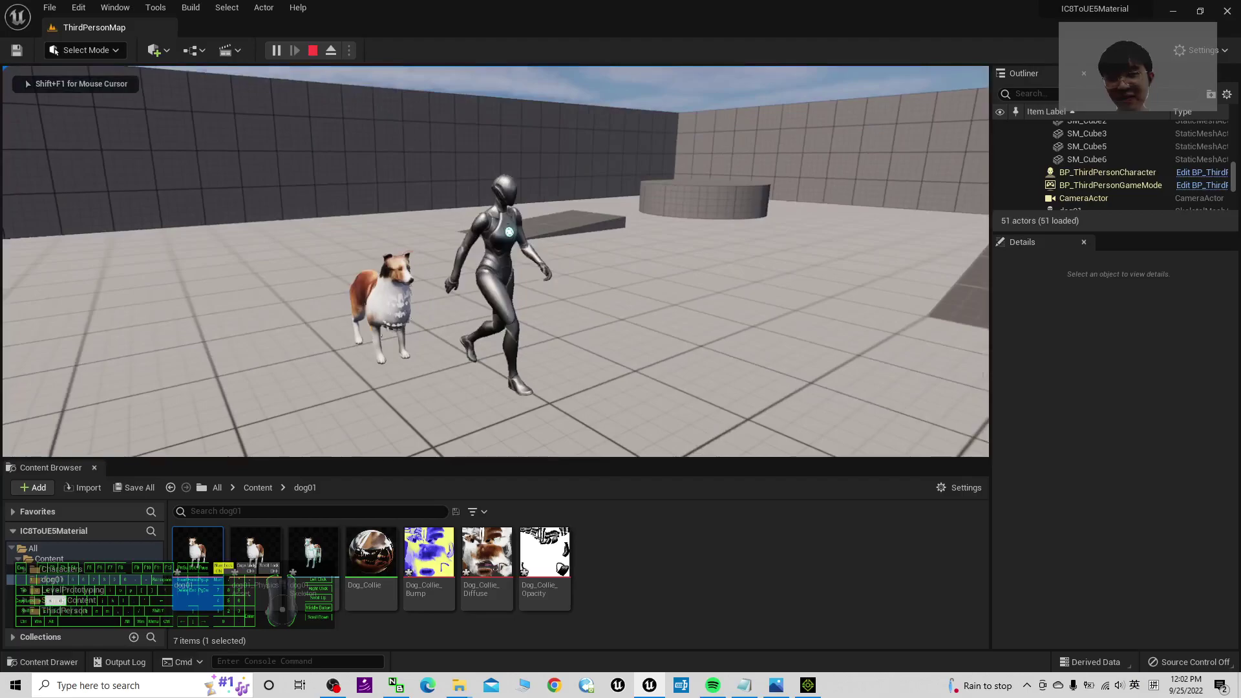
{"action": "key", "text": "Escape"}
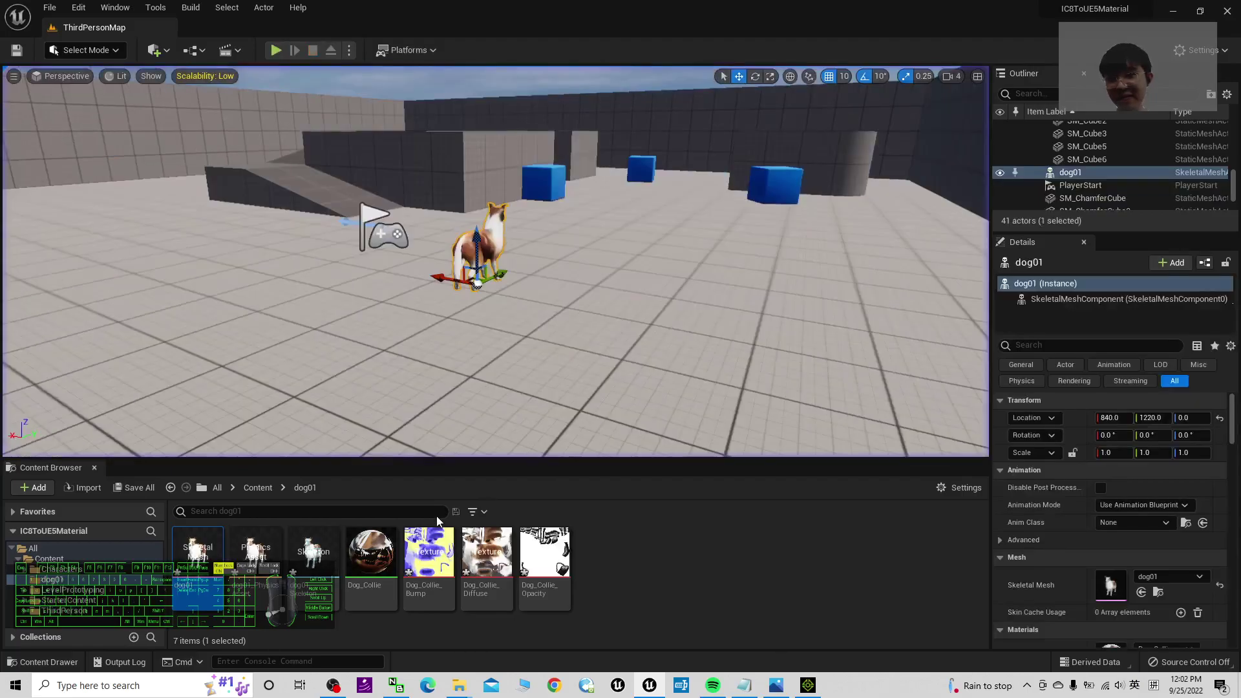
Reopen the dog01 skeletal mesh, view it from the front and side, and compare it with the example in cover.jpg.
{"action": "double_click", "coordinate": [200, 549]}
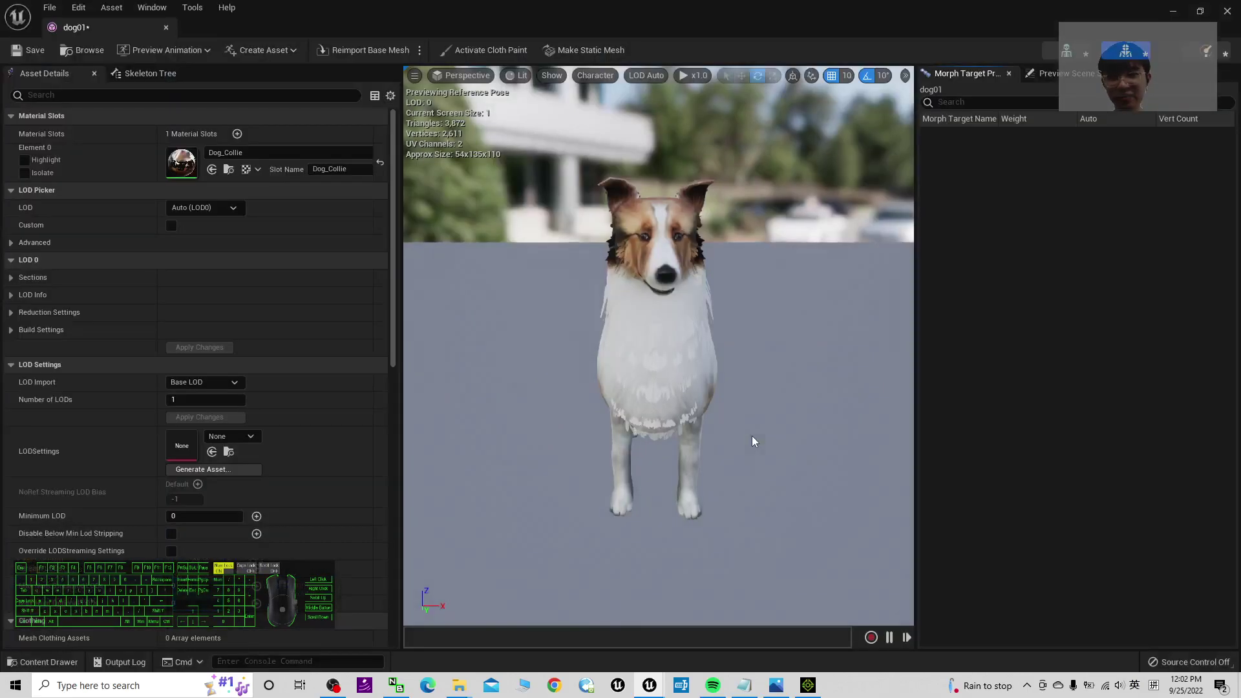
{"action": "left_click_drag", "start_coordinate": [803, 369], "coordinate": [769, 375]}
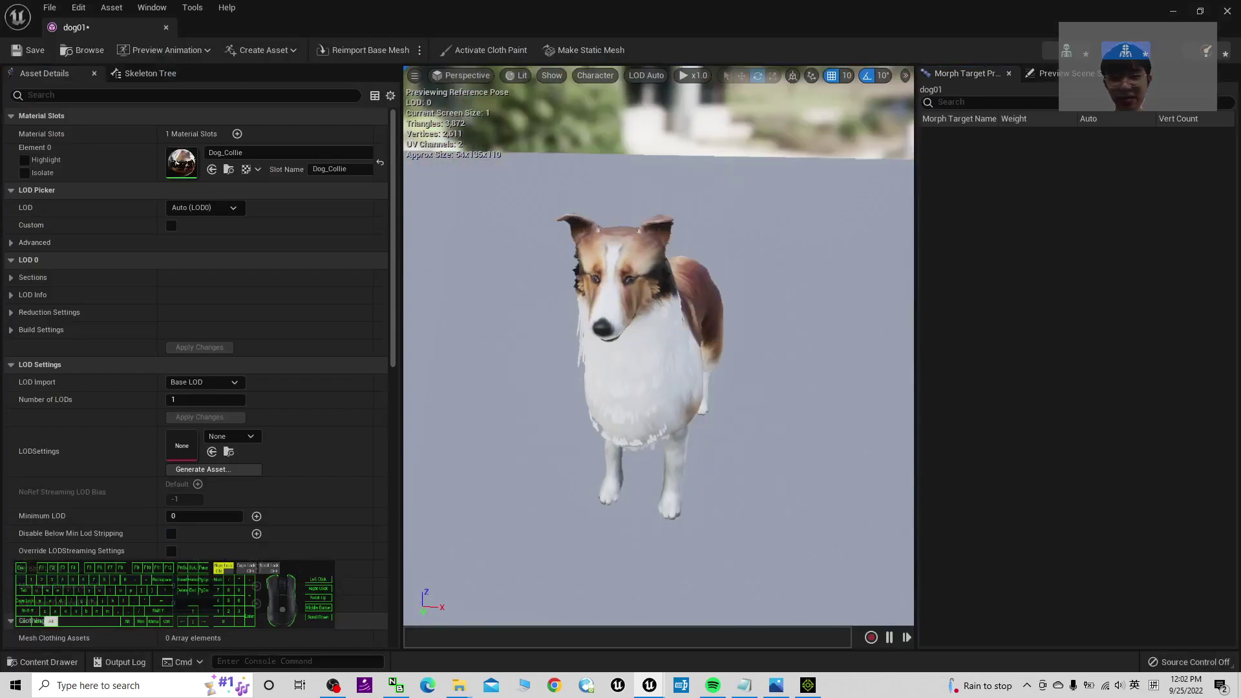
{"action": "left_click", "coordinate": [776, 685]}
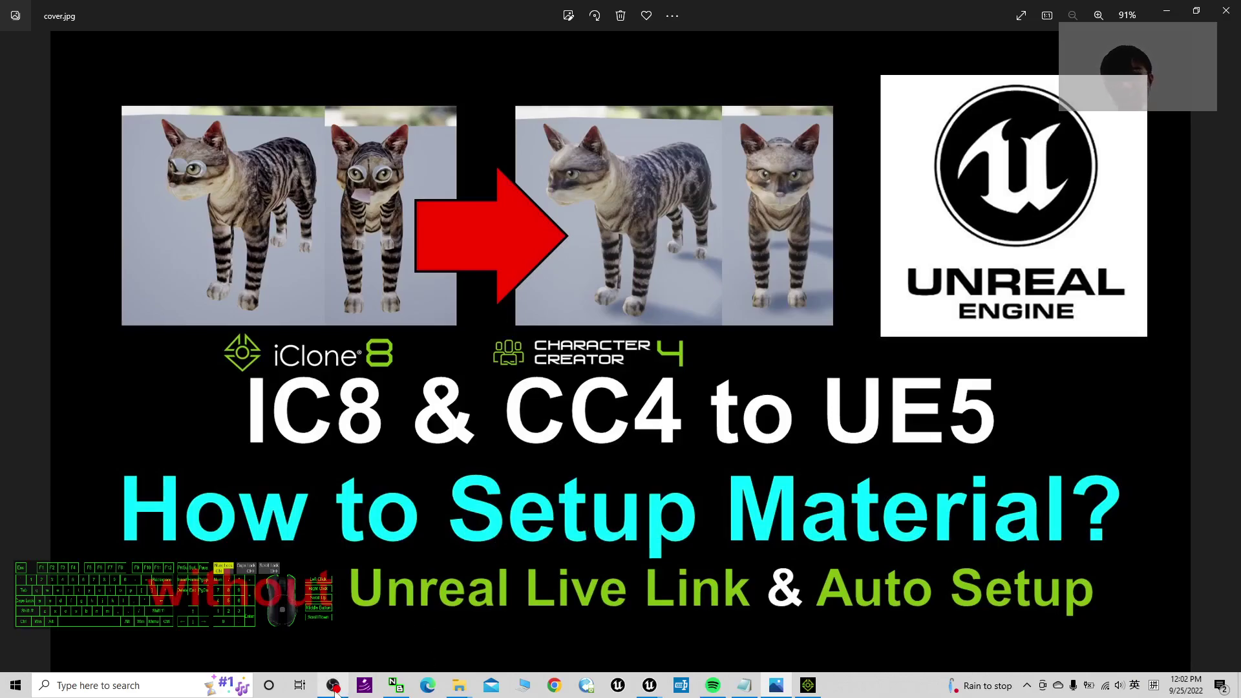
{"action": "mouse_move", "coordinate": [333, 686]}
{"action": "left_click", "coordinate": [331, 630]}
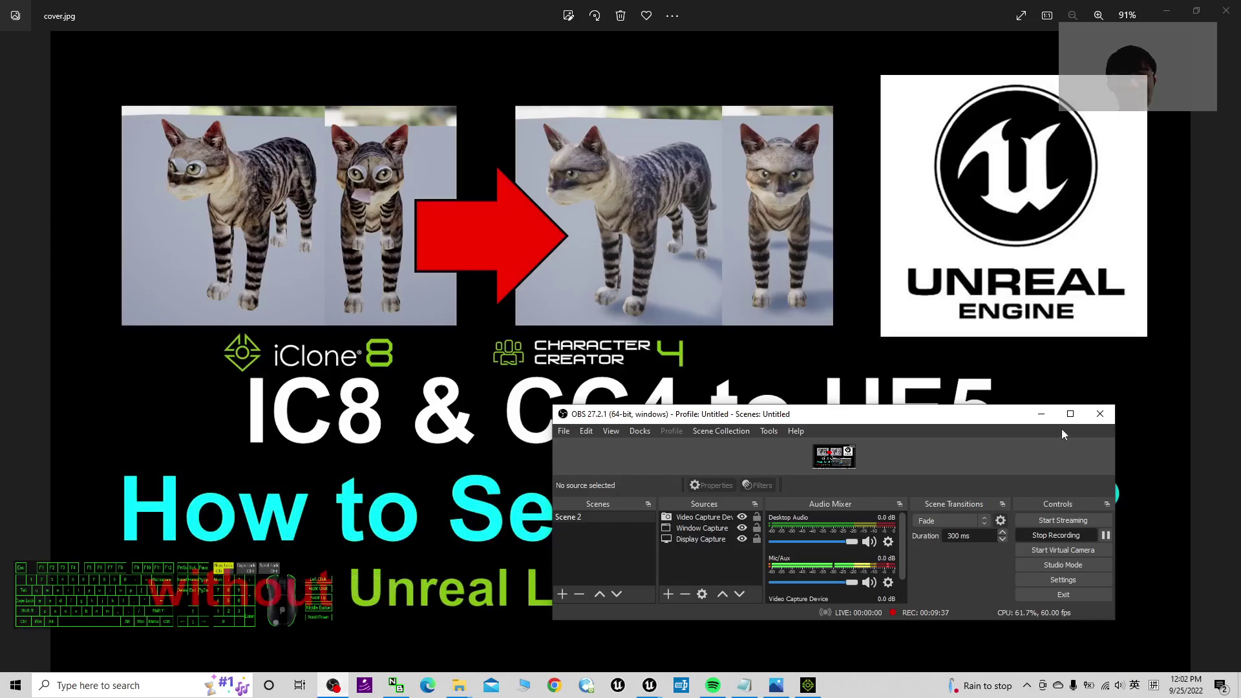
{"action": "left_click", "coordinate": [1040, 412]}
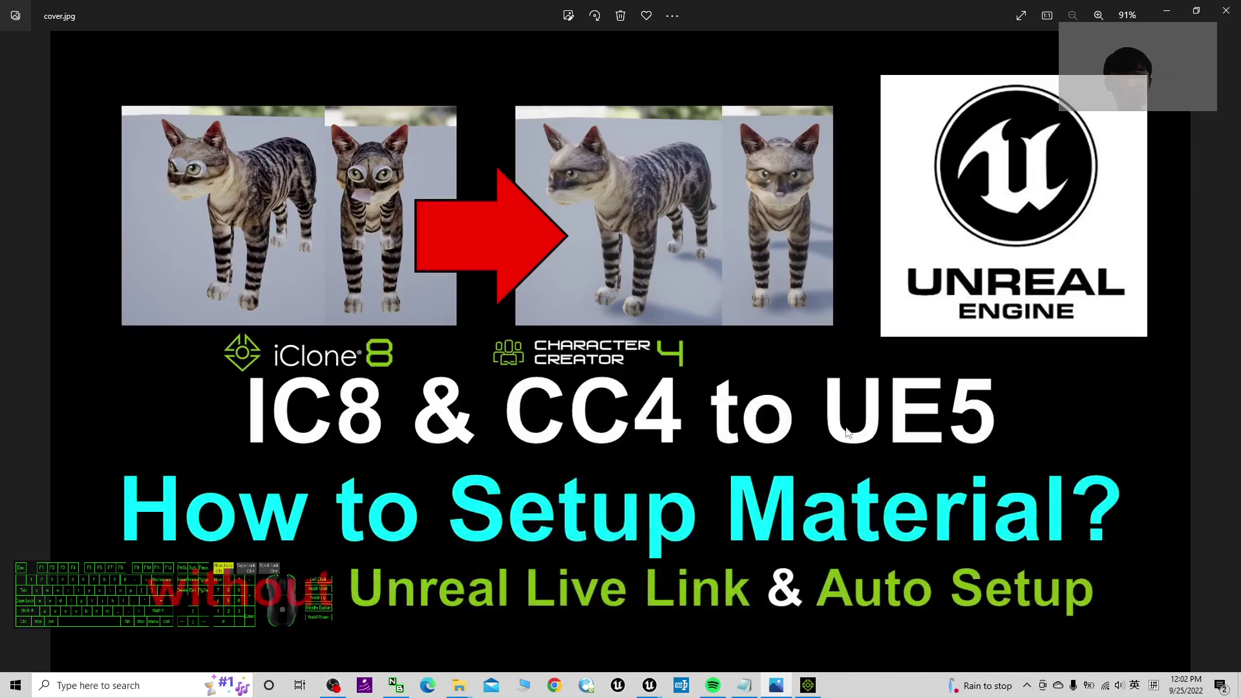
{"action": "left_click", "coordinate": [333, 686]}
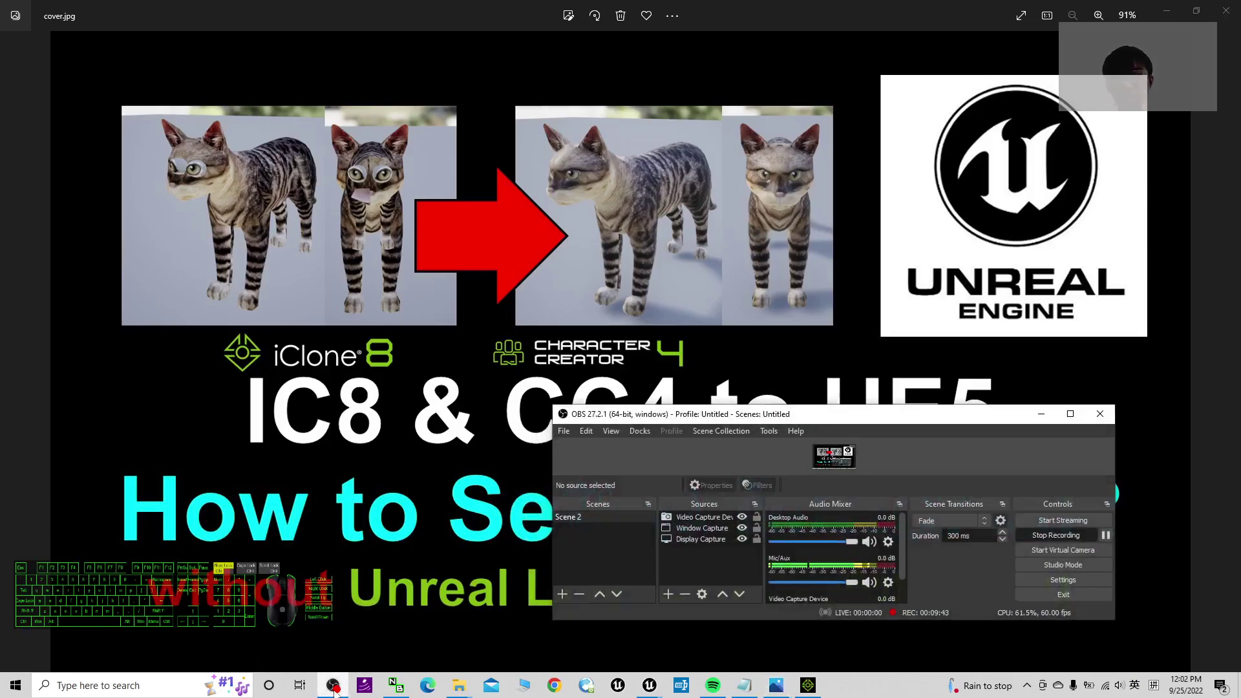